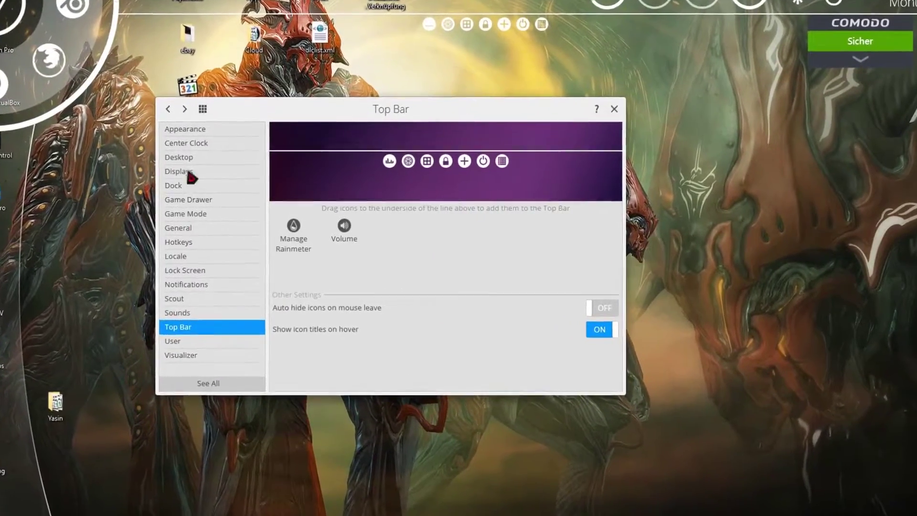
Open the Appearance settings and set the General group's Main Color to the red swatch 255,66,66
click(205, 133)
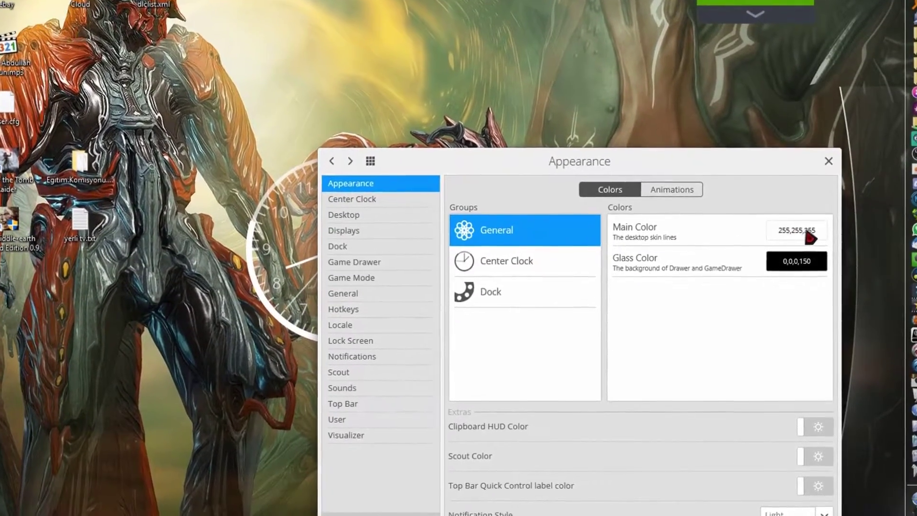
click(822, 246)
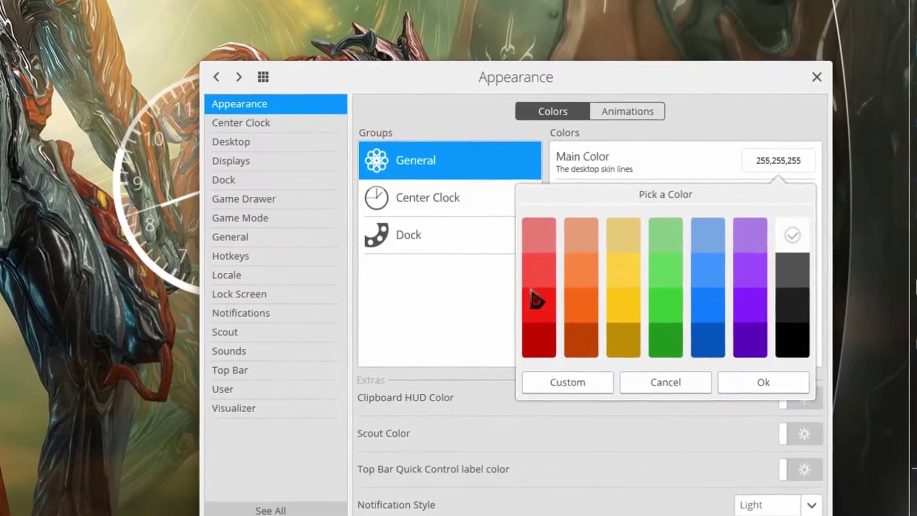
click(538, 275)
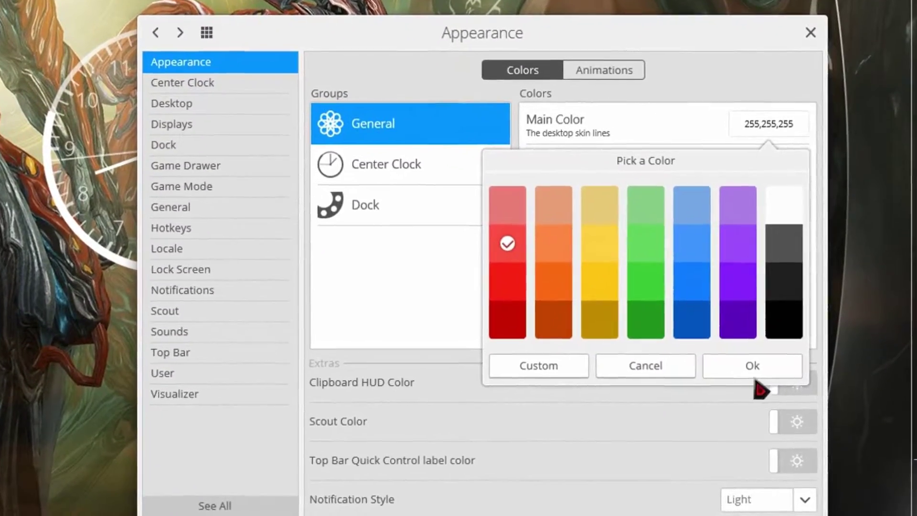
click(754, 373)
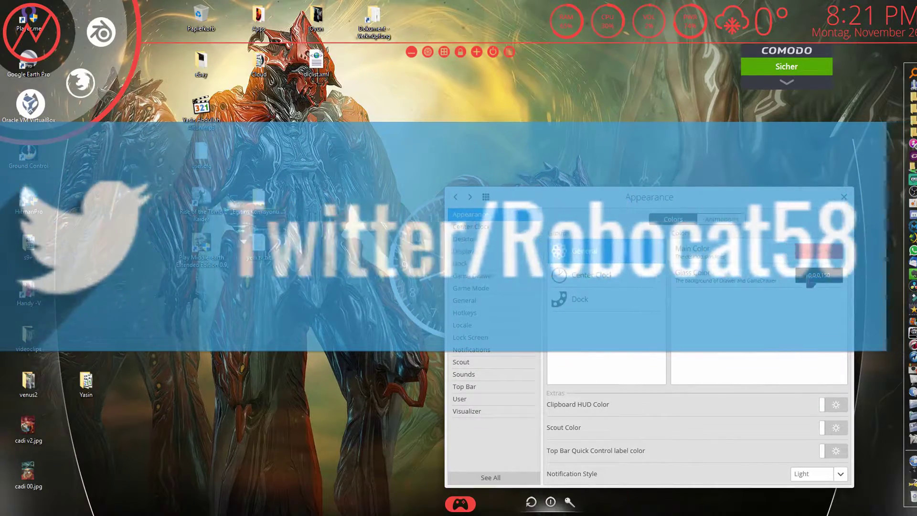
Set the General group's Main Color to the dark orange swatch 191,63,0
click(823, 253)
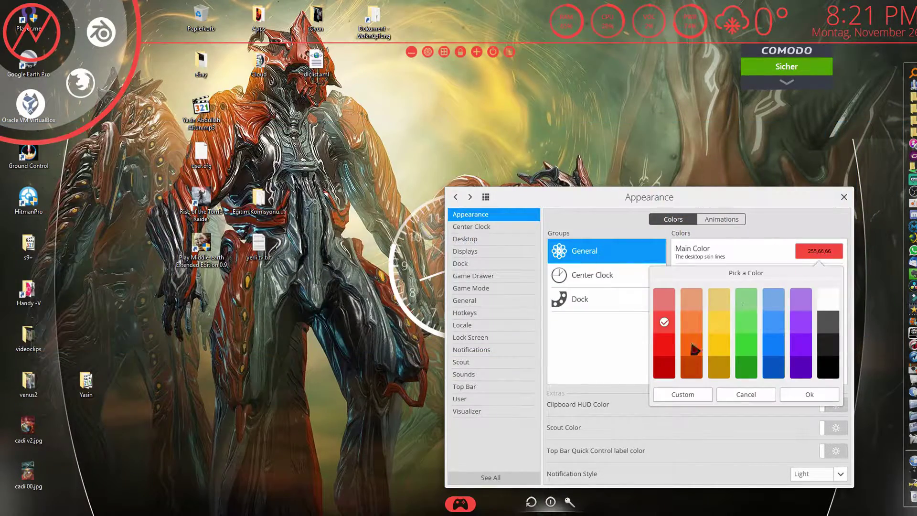
click(692, 366)
click(818, 396)
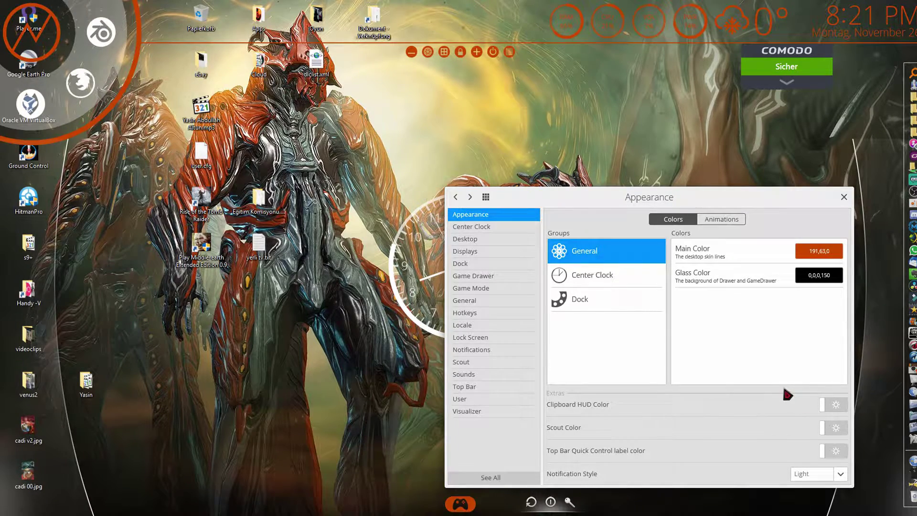
Set the General group's Main Color to the light purple swatch 171,119,230
click(817, 257)
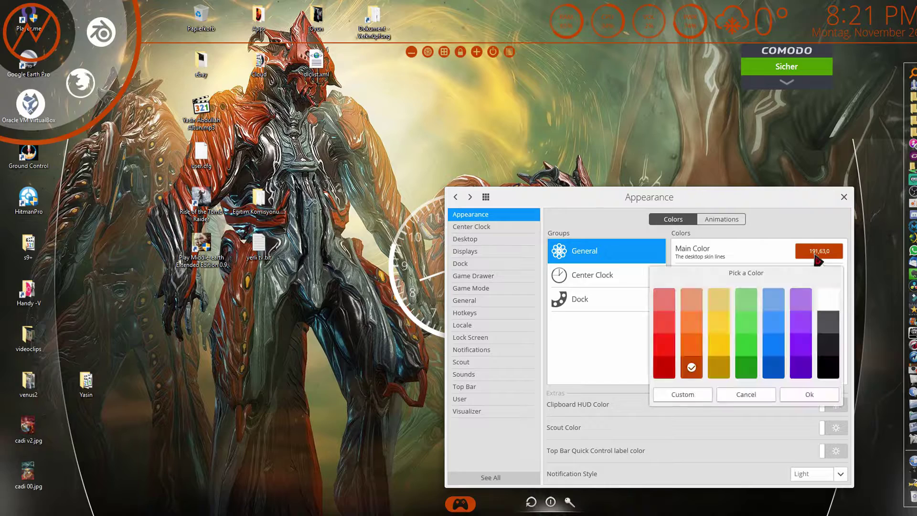
click(803, 305)
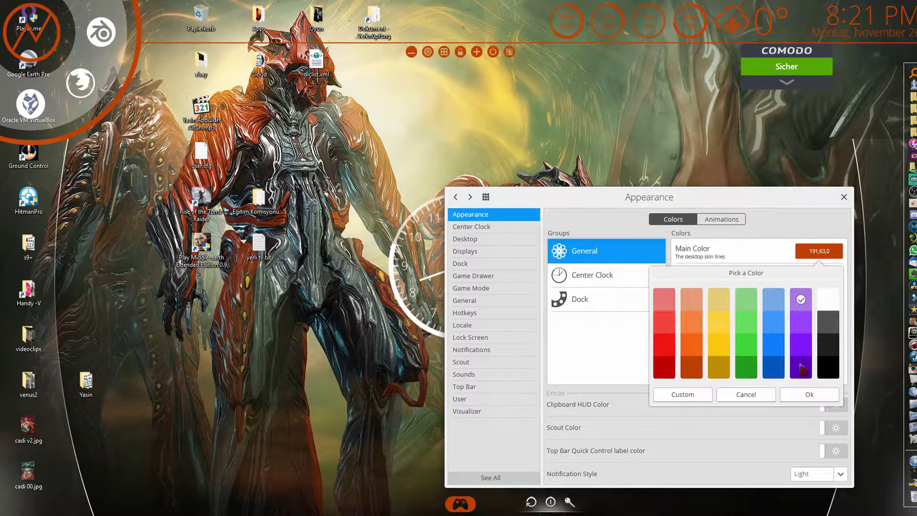
click(807, 395)
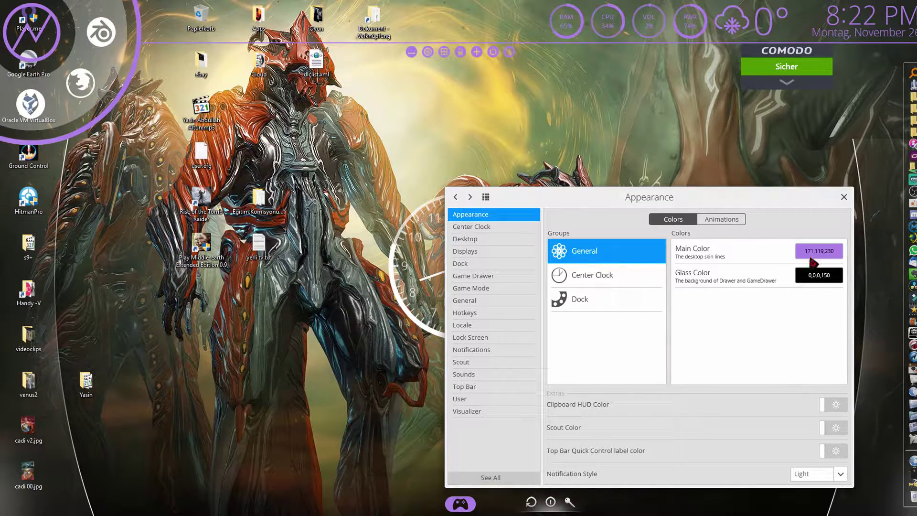
Set the General group's Main Color to the blue swatch 66,151,255
click(812, 260)
click(775, 334)
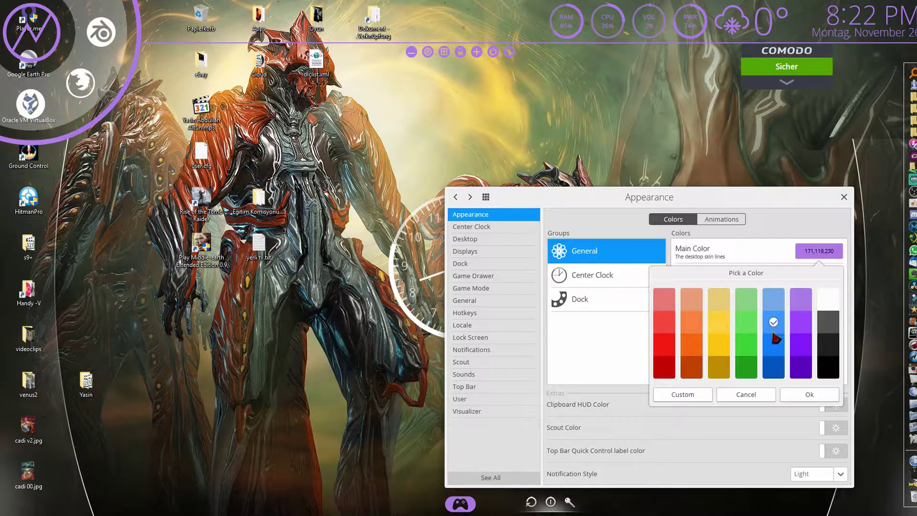
click(804, 397)
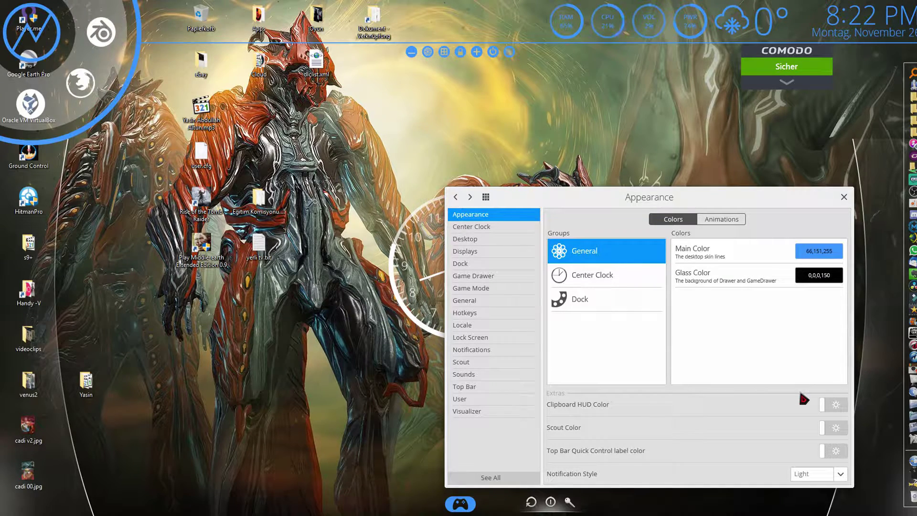
Set the General group's Main Color to the dark green swatch 36,161,29
click(818, 262)
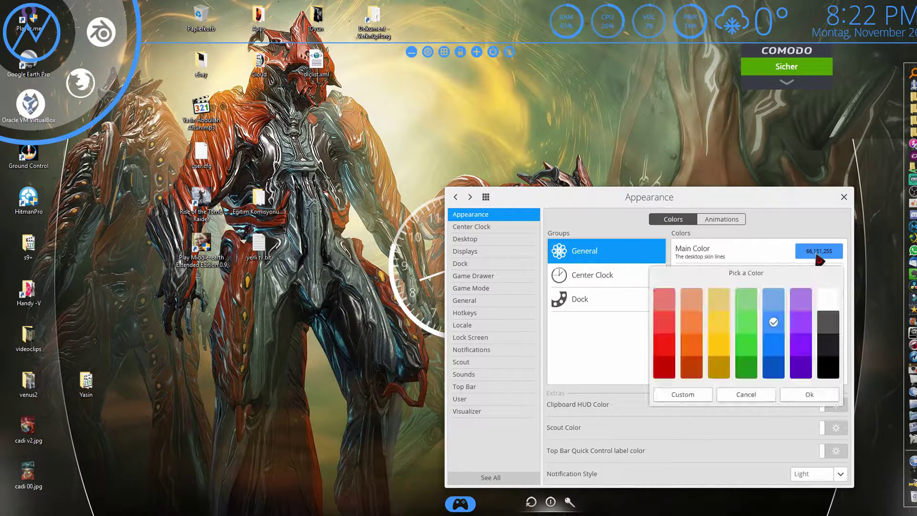
click(747, 368)
click(807, 397)
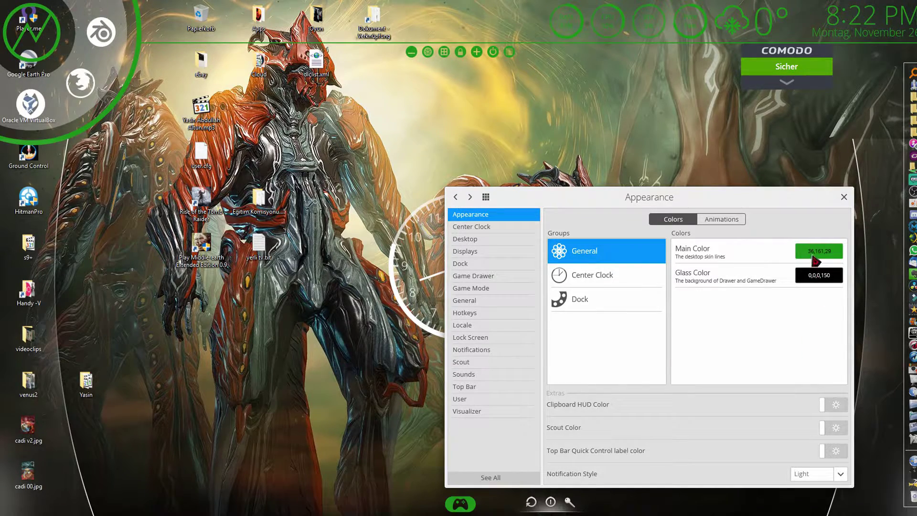
Set the General group's Main Color to the pale green swatch 140,213,136
click(817, 258)
click(747, 300)
click(807, 391)
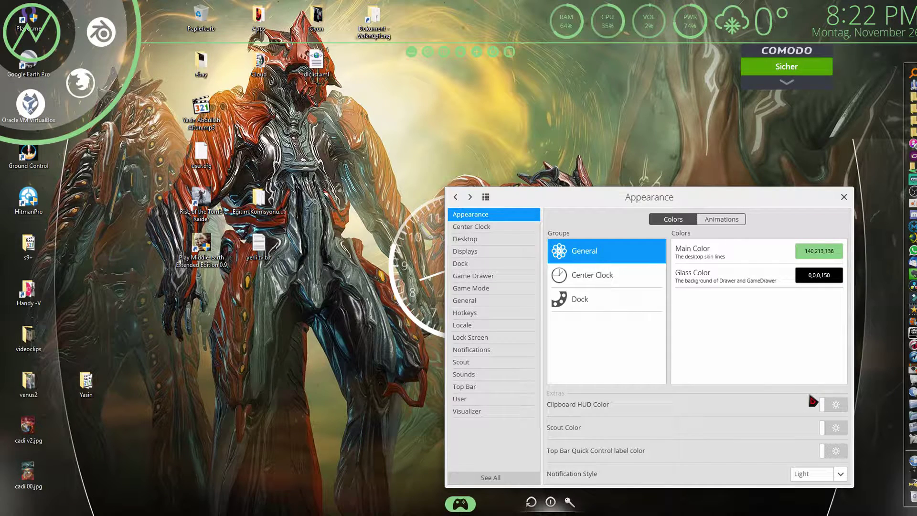
Set the Center Clock group's Main Color to the green swatch 102,226,95
click(598, 281)
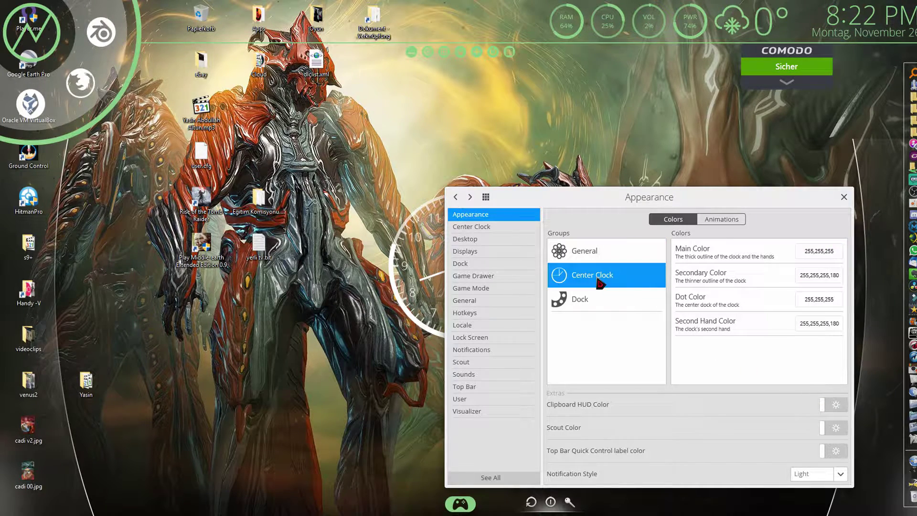
click(821, 253)
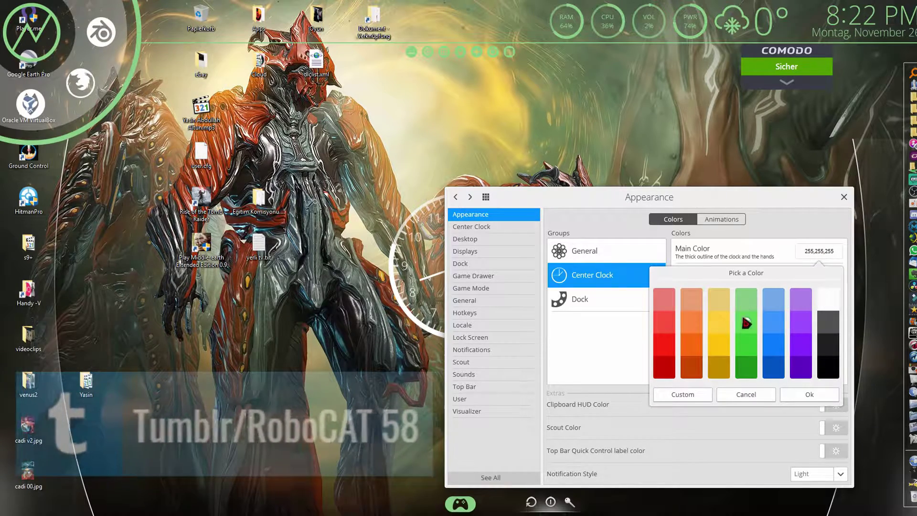
click(809, 395)
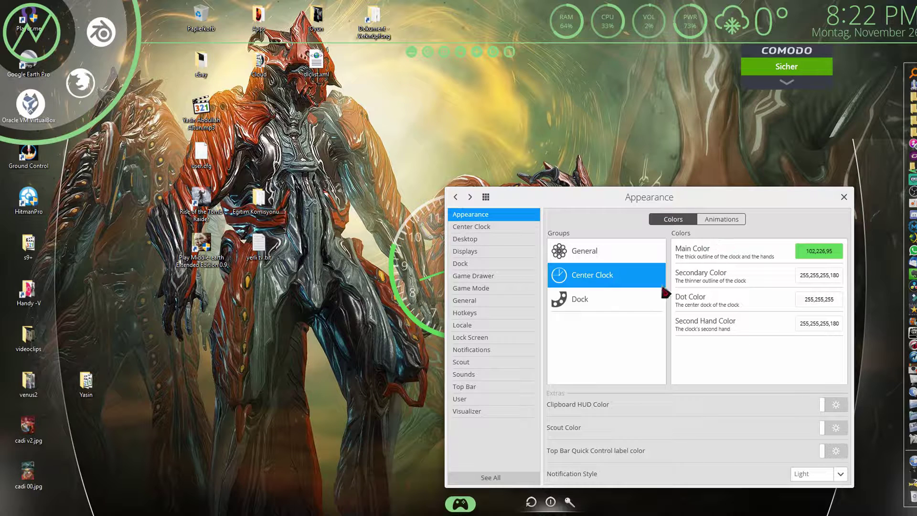
Set the Center Clock's Secondary Color to dark green 36,161,29,180 and move the settings window off the clock
click(817, 277)
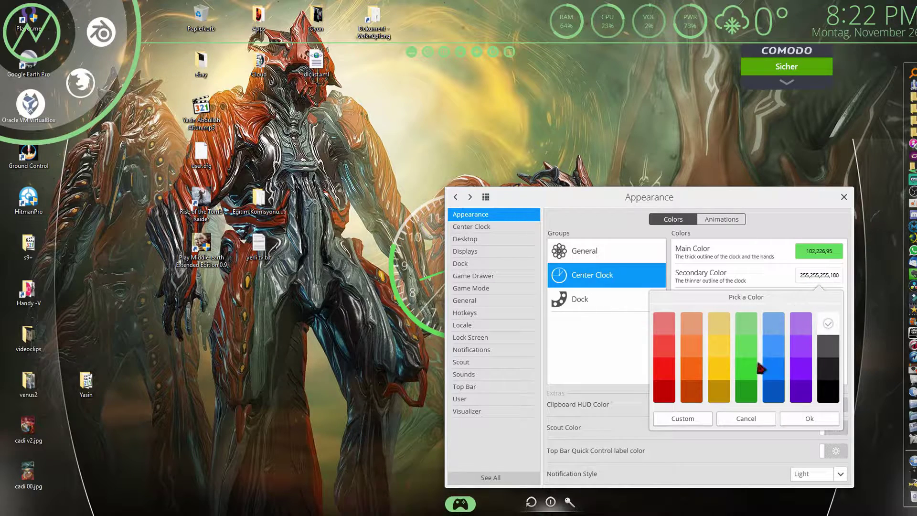
click(746, 392)
click(810, 419)
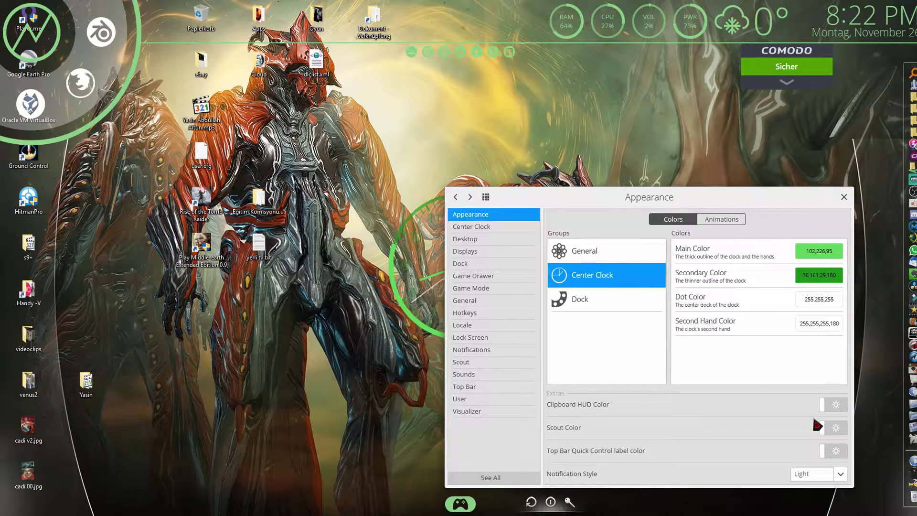
drag(592, 199, 645, 197)
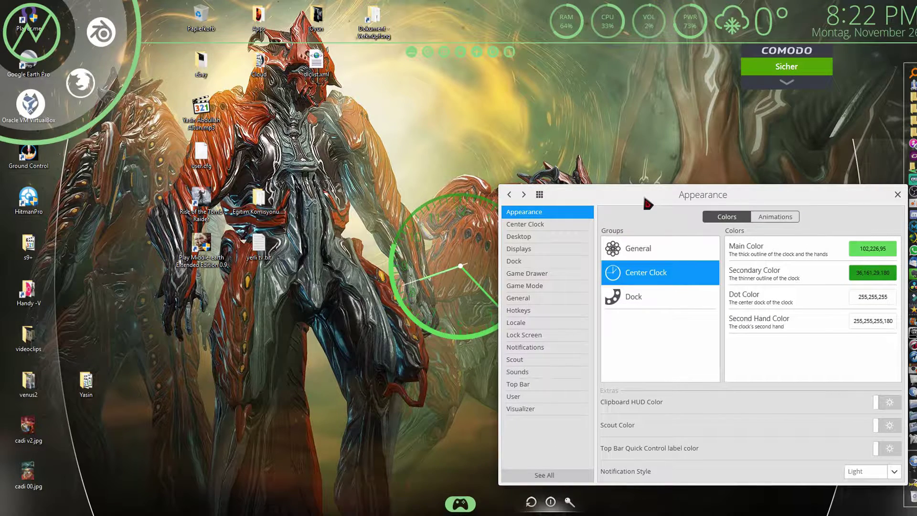
Set the Dock group's Background Color to a custom turquoise, 22,200,200 with alpha 85
click(646, 298)
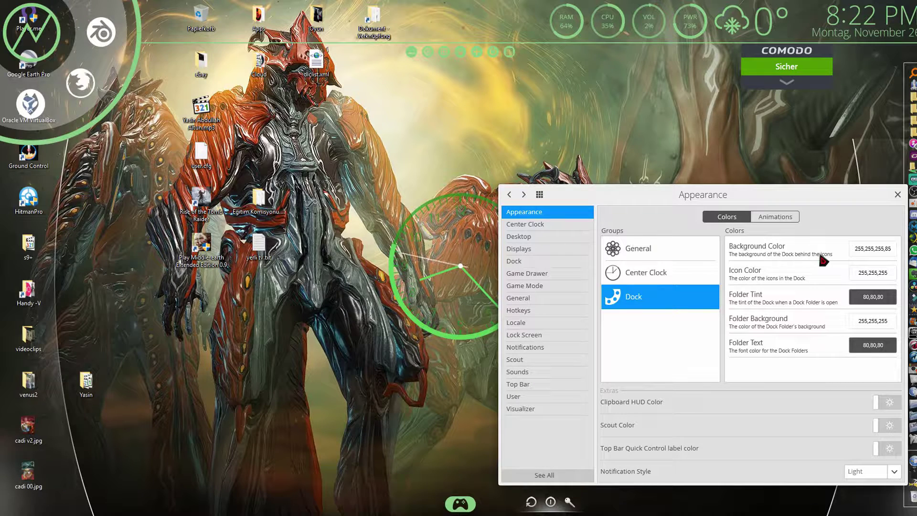
click(872, 250)
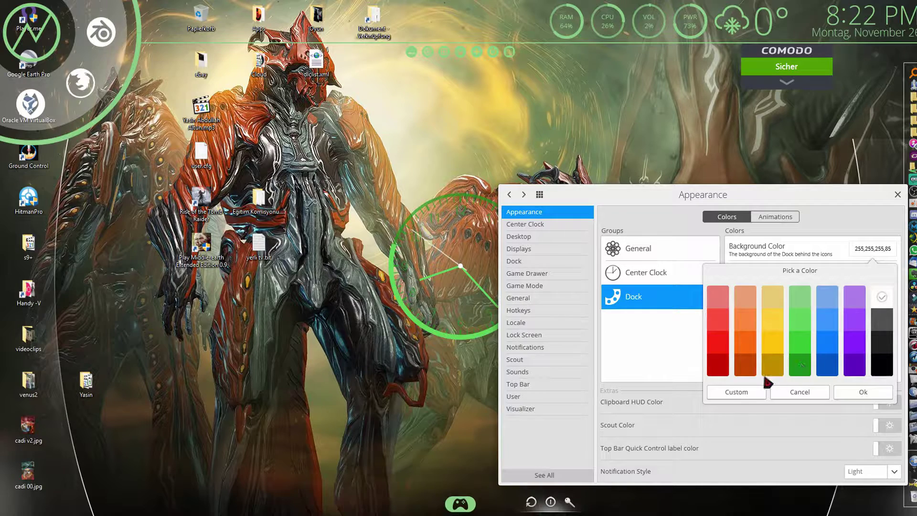
click(726, 393)
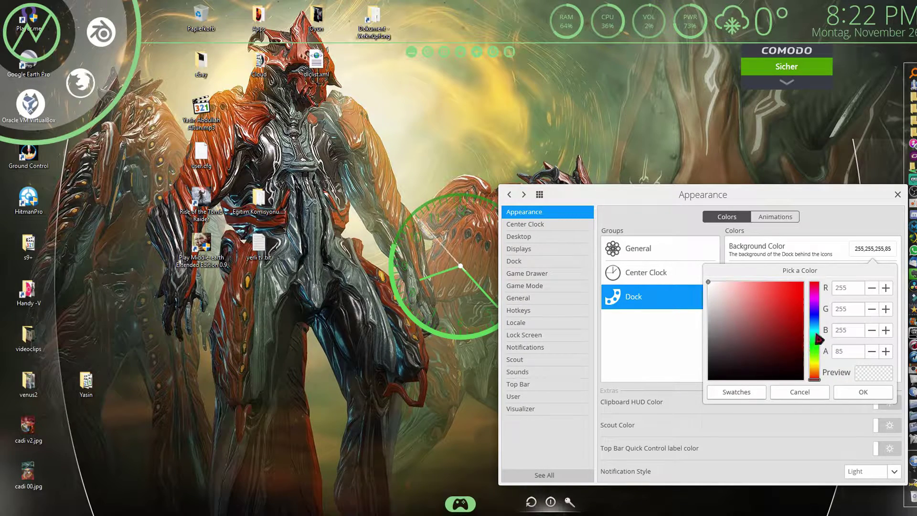
click(816, 334)
drag(776, 282, 793, 302)
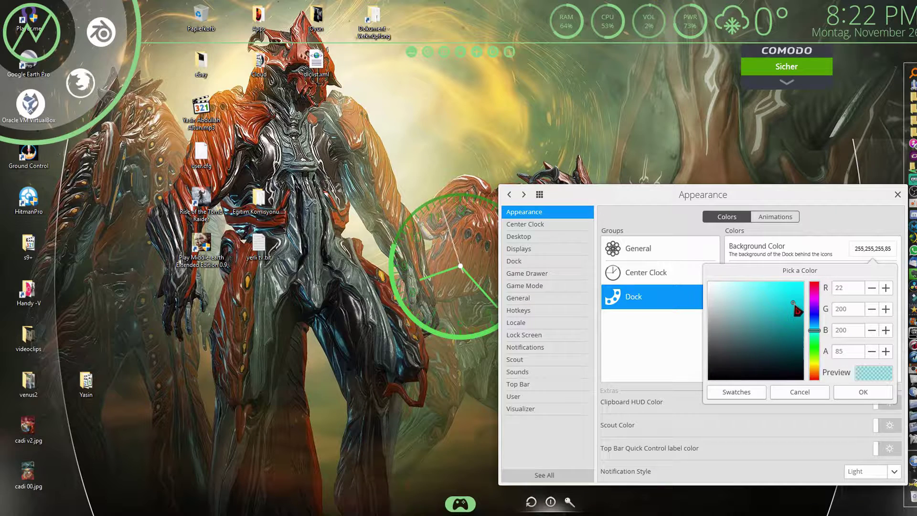
click(862, 393)
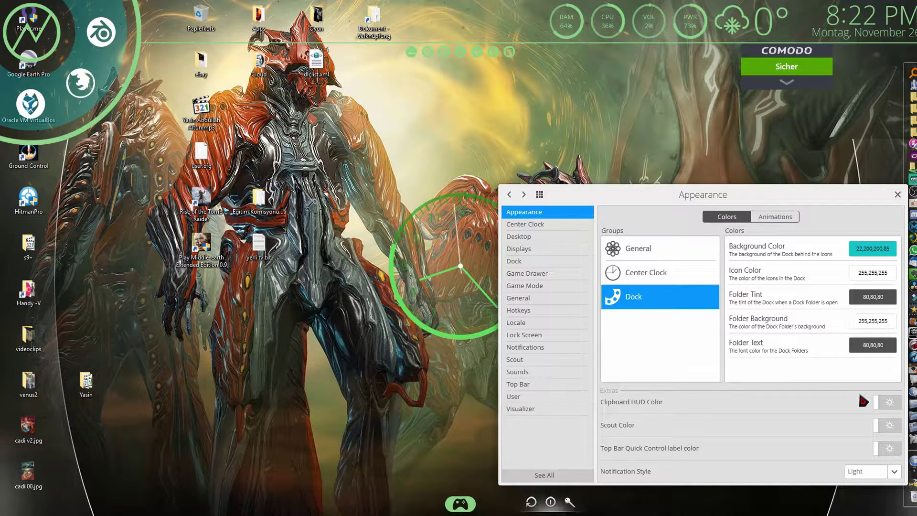
Set the Dock's Icon Color to green 64,218,56 and rotate through the icons on the desktop dock
click(870, 275)
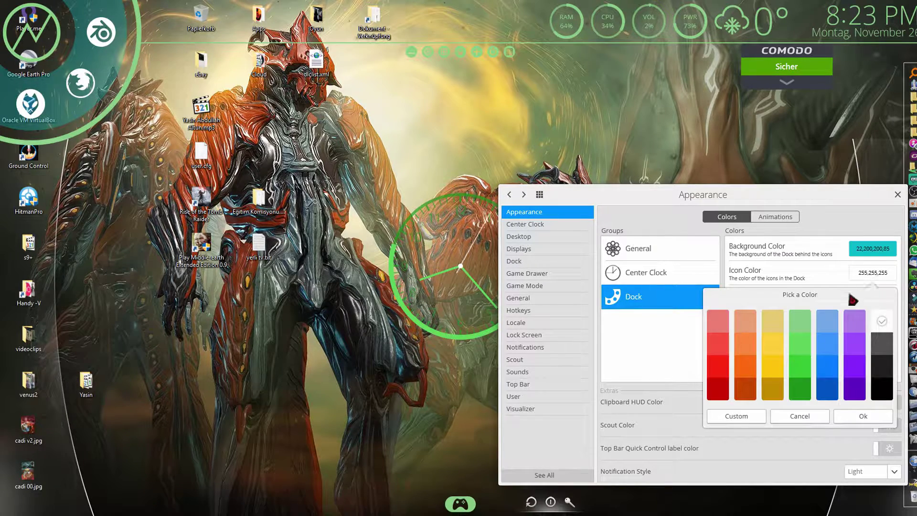
click(807, 372)
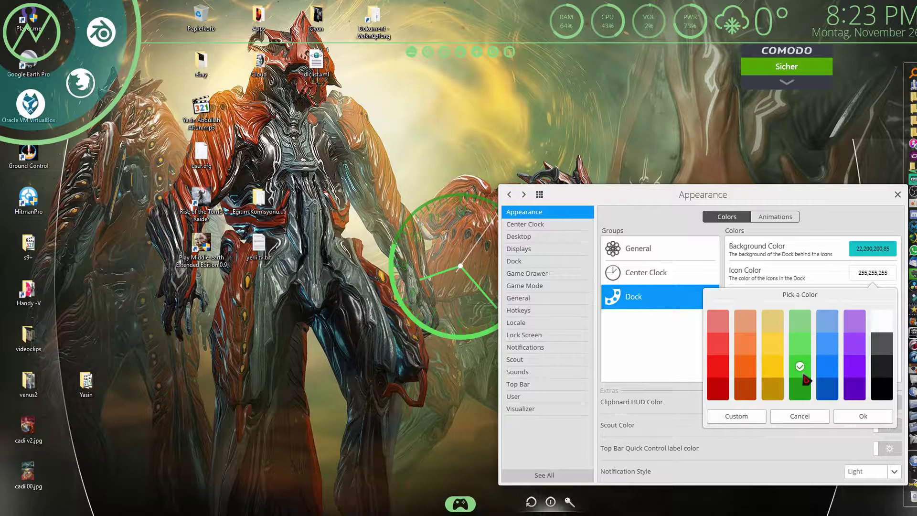
click(862, 415)
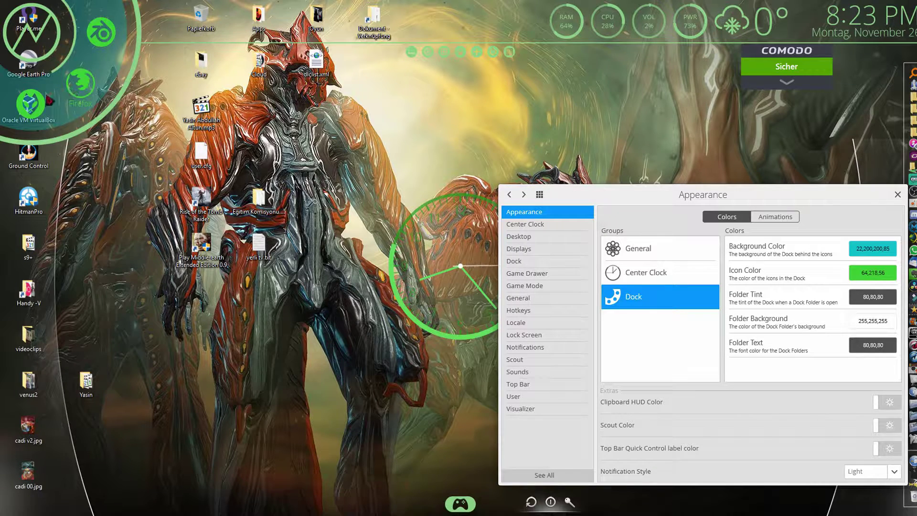
scroll(105, 51, down, 1)
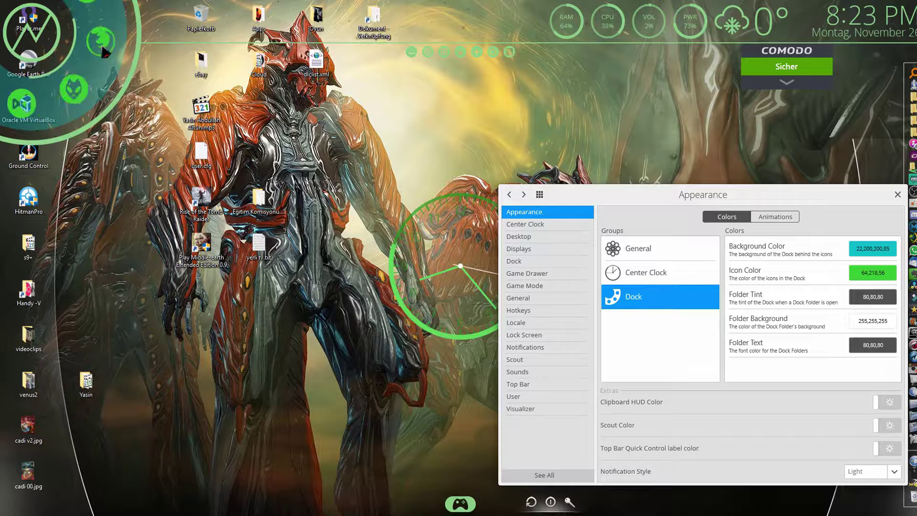
scroll(103, 48, down, 1)
scroll(105, 54, up, 1)
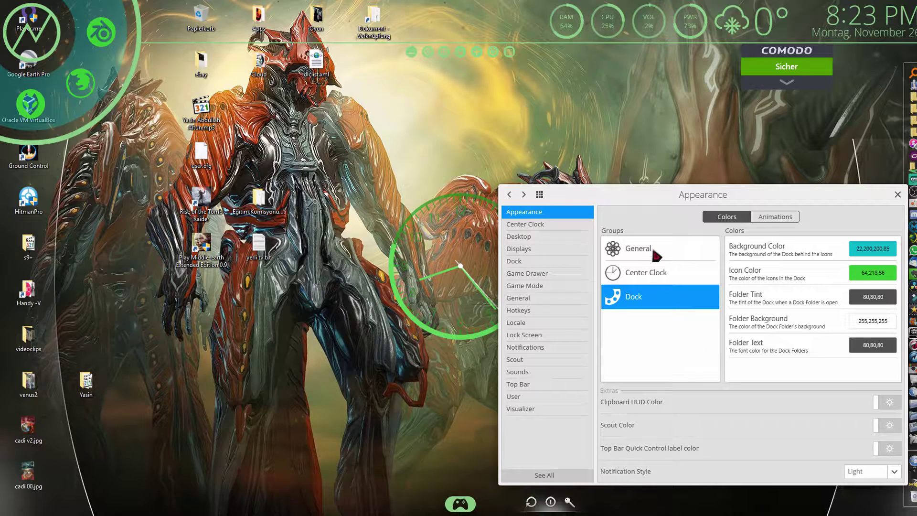
Set the Center Clock's Dot Color to a custom cyan, 19,244,237
click(649, 275)
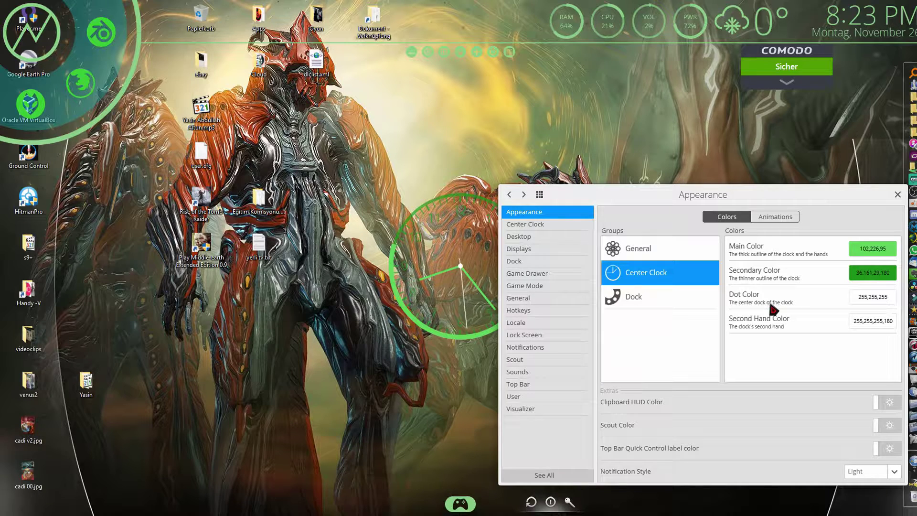
click(870, 299)
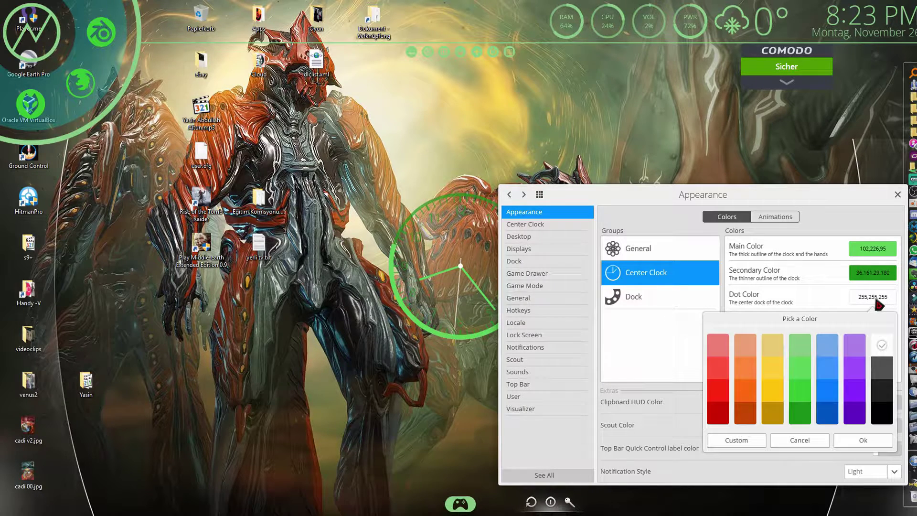
click(739, 439)
click(817, 378)
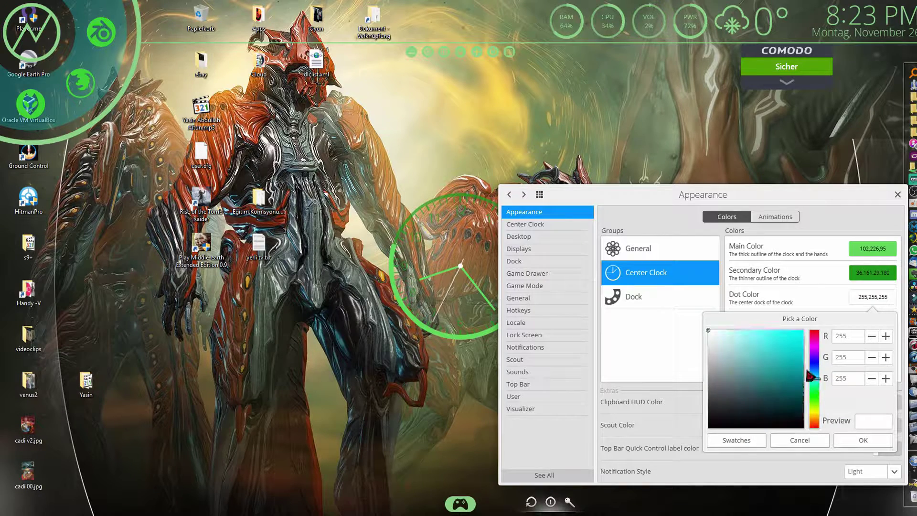
click(802, 346)
click(862, 440)
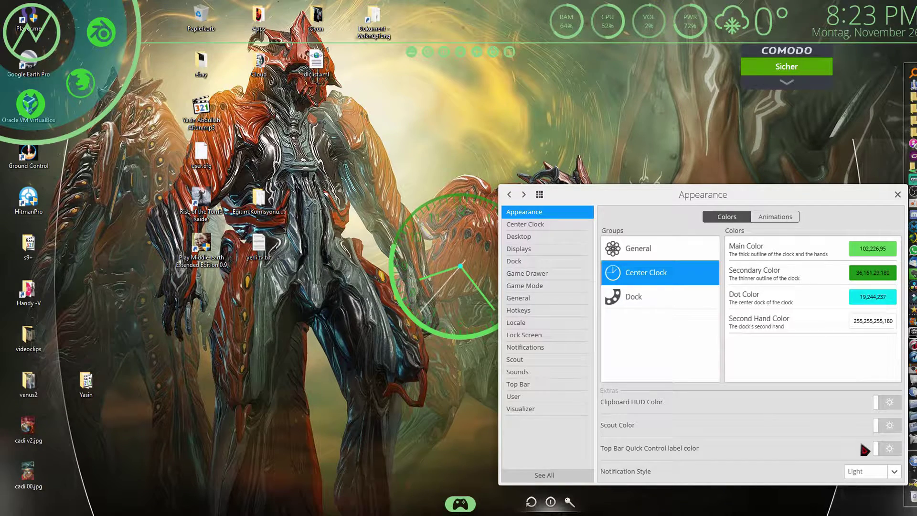
Set the Center Clock's Second Hand Color to a custom turquoise, 31,235,222,180, and its Secondary Color to light green 140,213,136,180
click(868, 323)
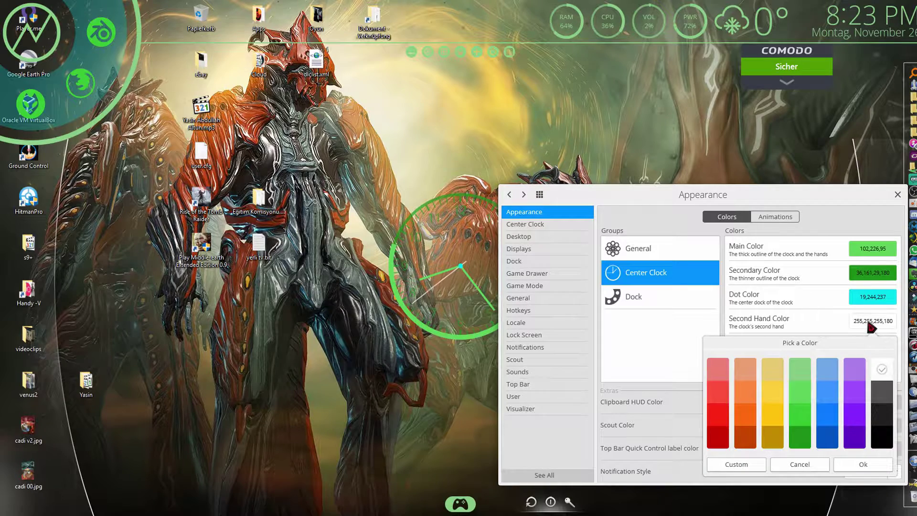
click(743, 461)
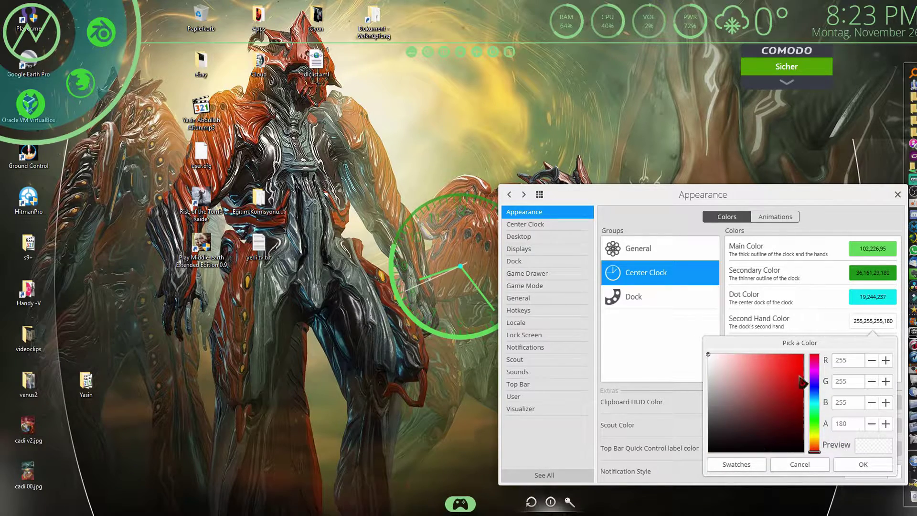
click(815, 403)
click(791, 361)
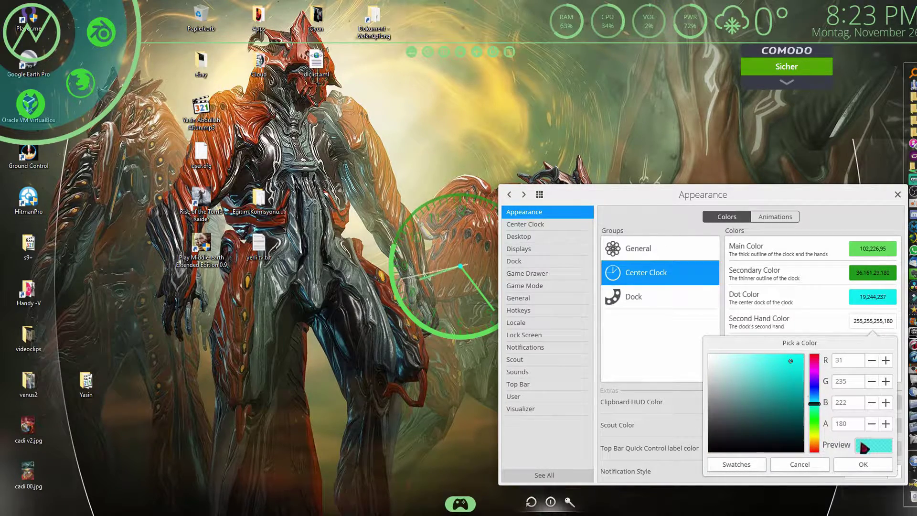
click(866, 466)
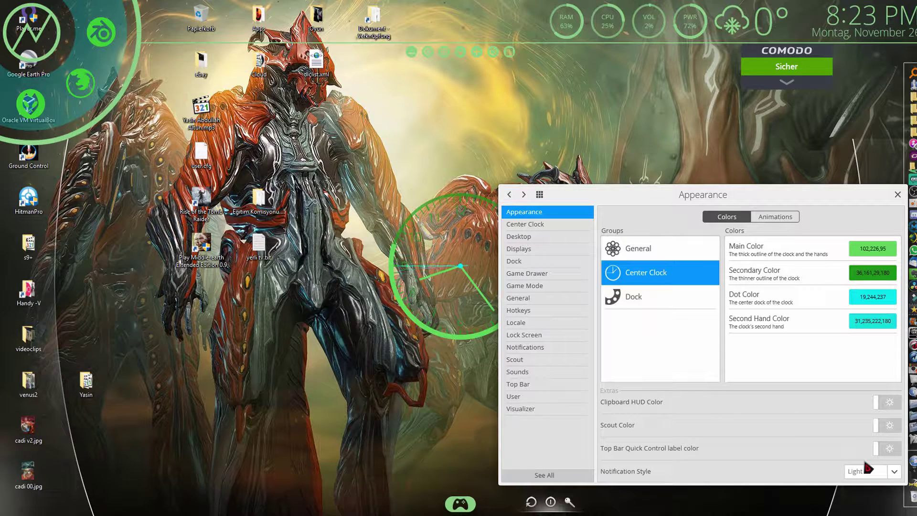
click(876, 280)
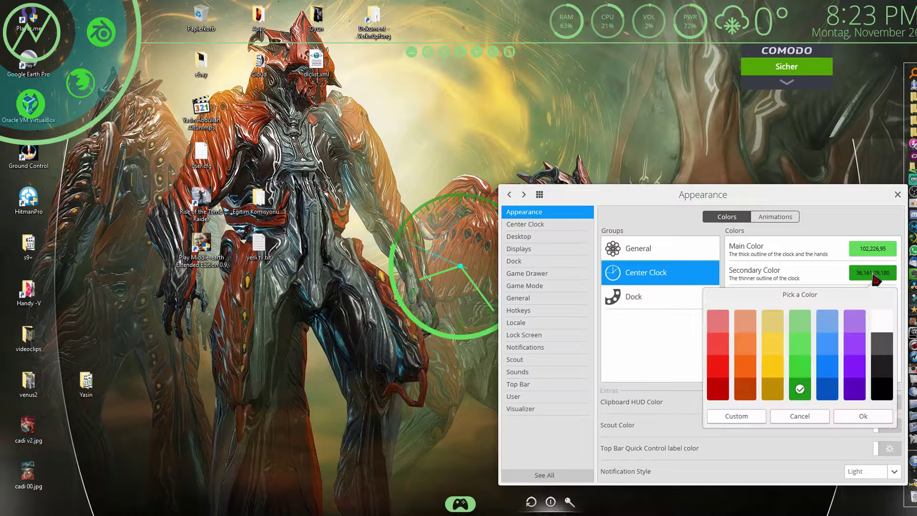
click(860, 417)
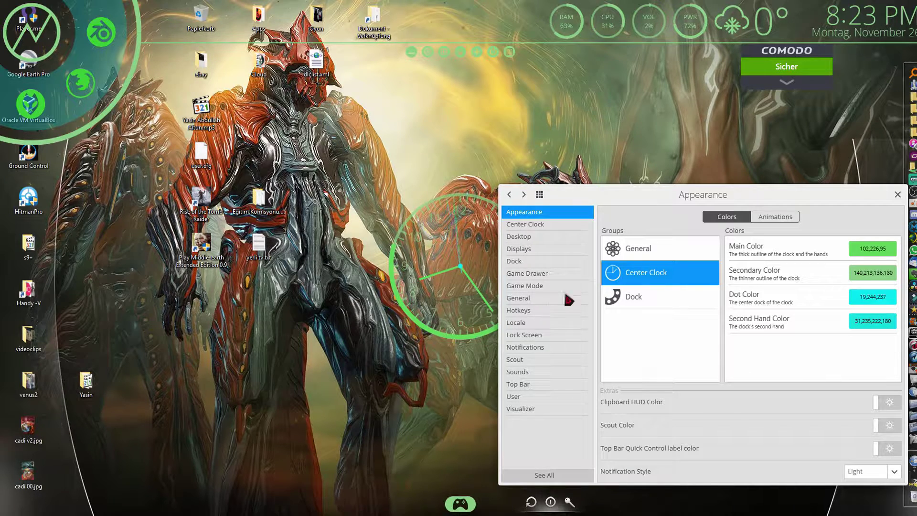
Slightly adjust the dock scroll animation's frame count in the animation settings and return to the color settings
click(775, 218)
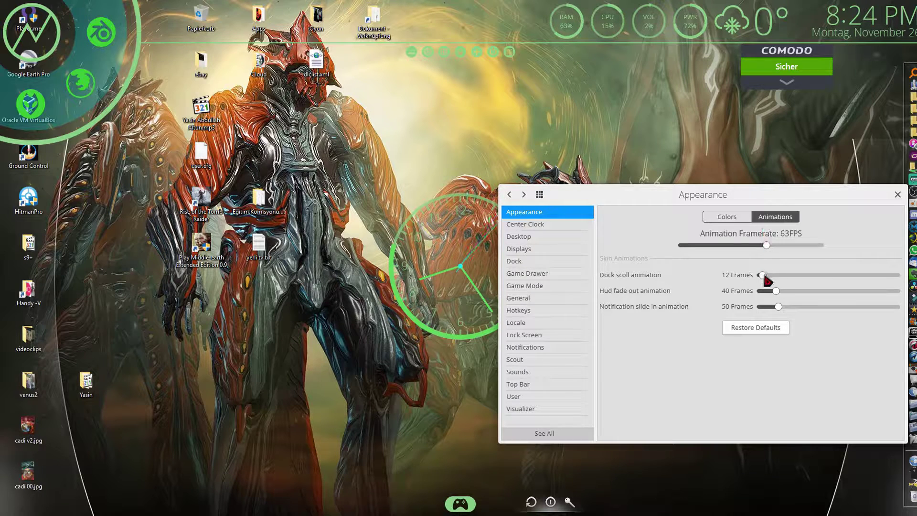
drag(762, 276, 764, 278)
click(726, 220)
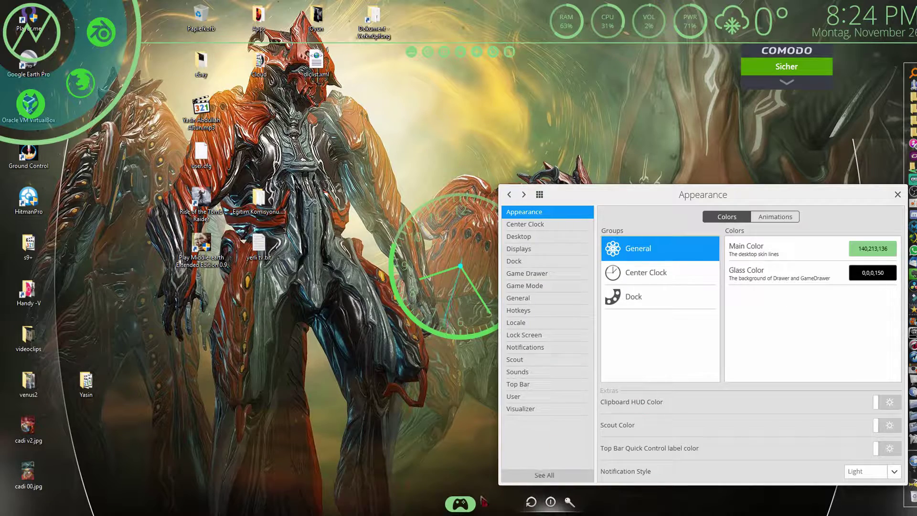
Open the game drawer on the desktop and move the Appearance window clear of it
click(461, 505)
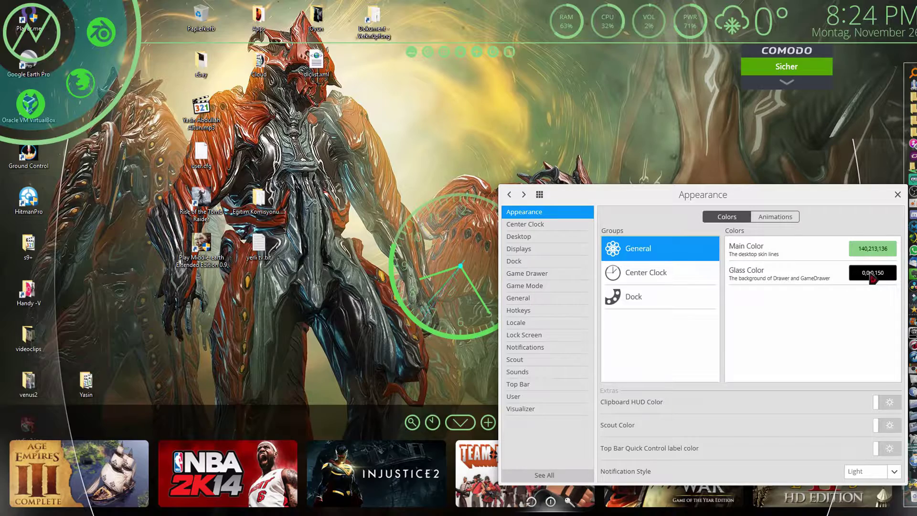
drag(802, 196, 792, 113)
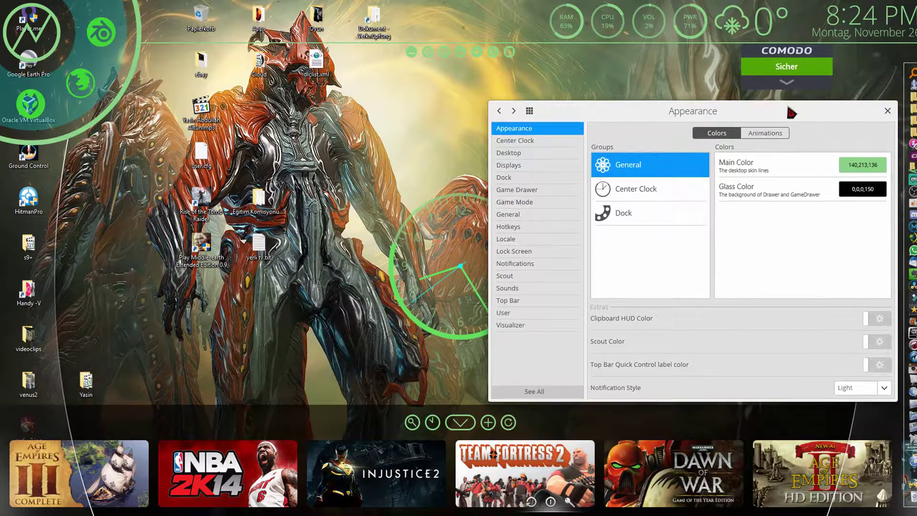
Try the light green 140,213,136, dark orange 191,63,0 and blue 66,151,255 swatches as the General group's Glass Color
click(858, 203)
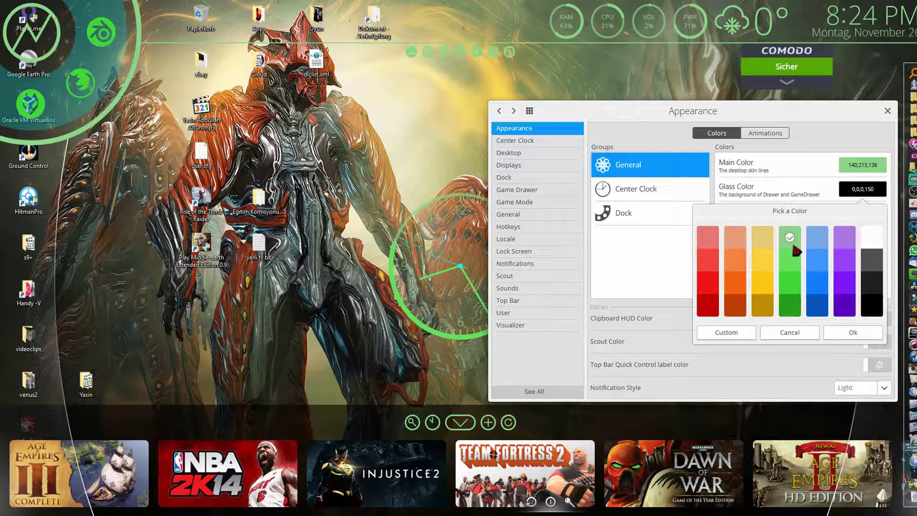
click(845, 332)
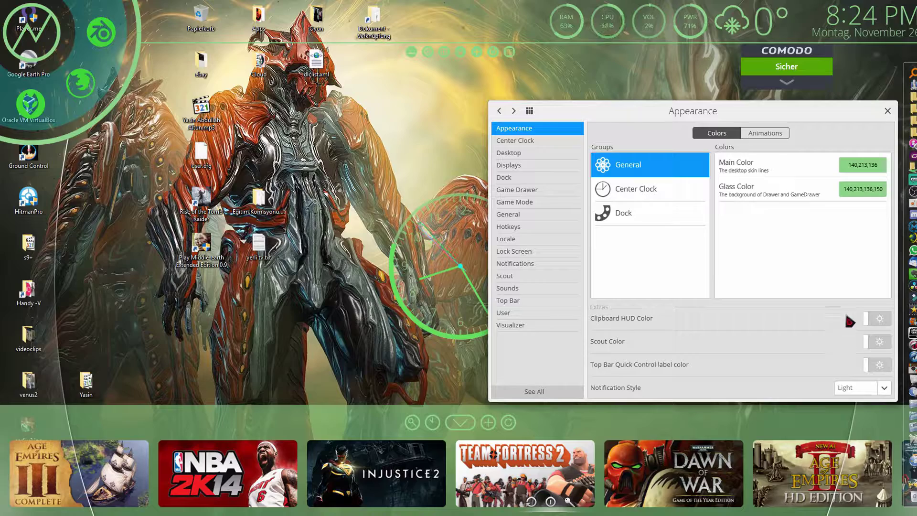
click(858, 197)
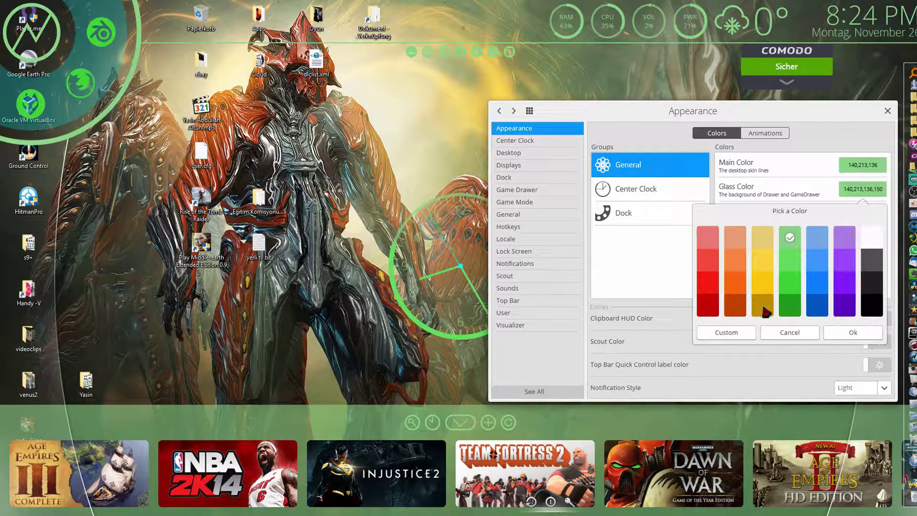
click(847, 336)
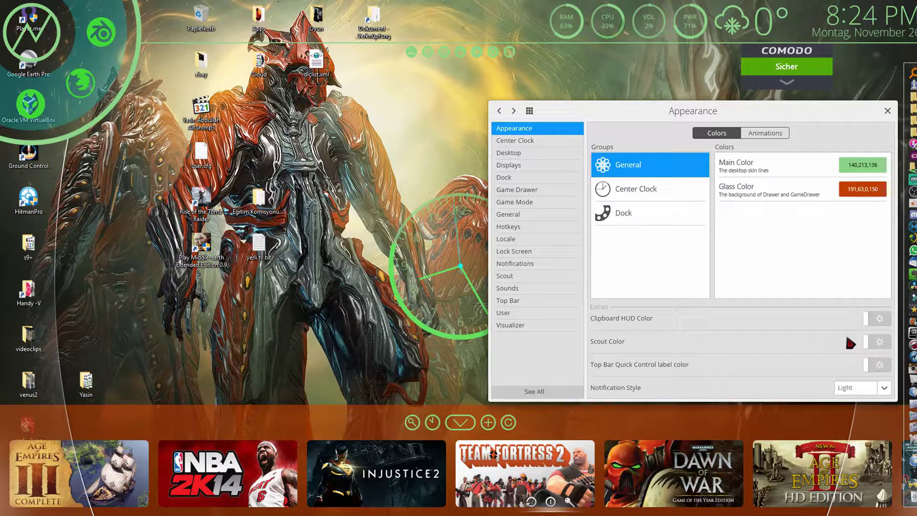
click(860, 196)
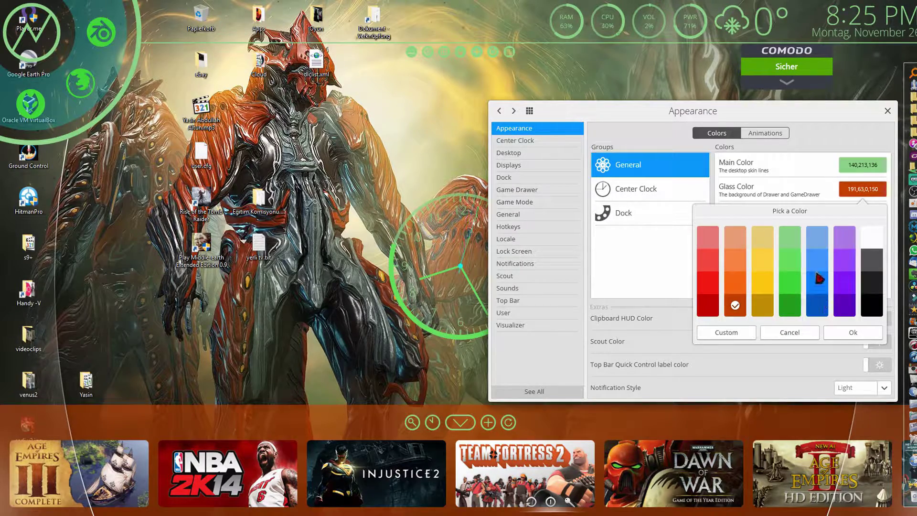
click(848, 336)
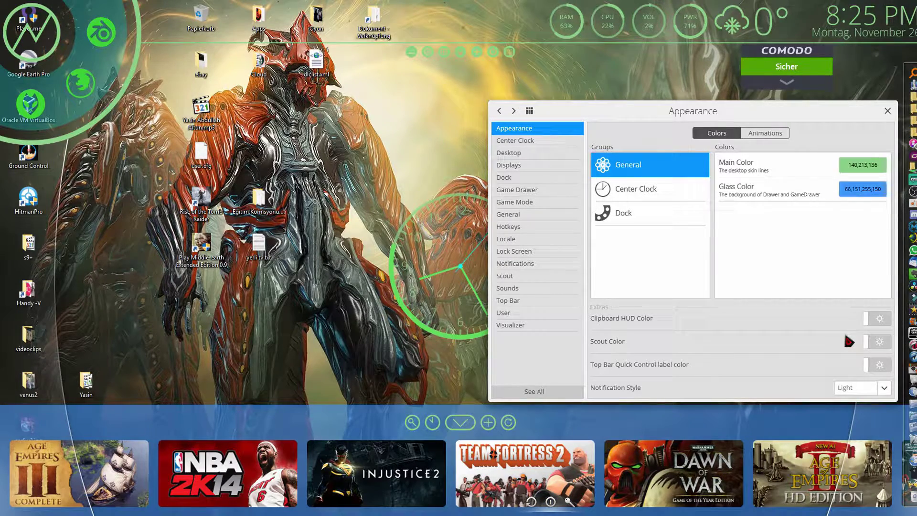
Try a custom teal, 9,132,138, and a brighter cyan, 9,228,235, as the Glass Color with alpha 150
click(862, 193)
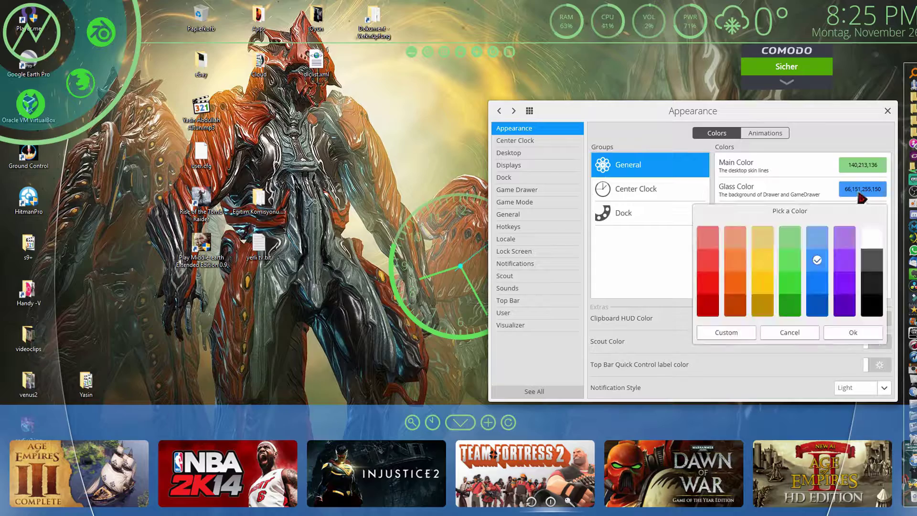
click(726, 332)
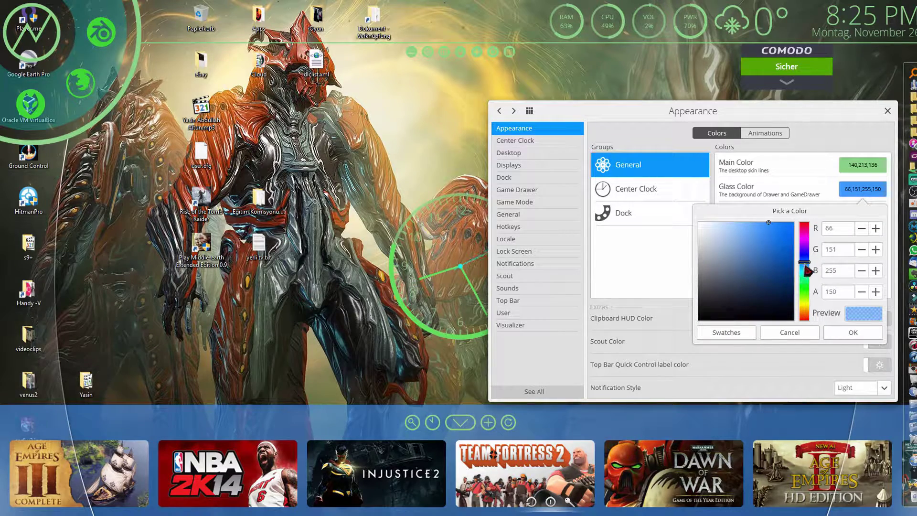
drag(804, 270, 805, 270)
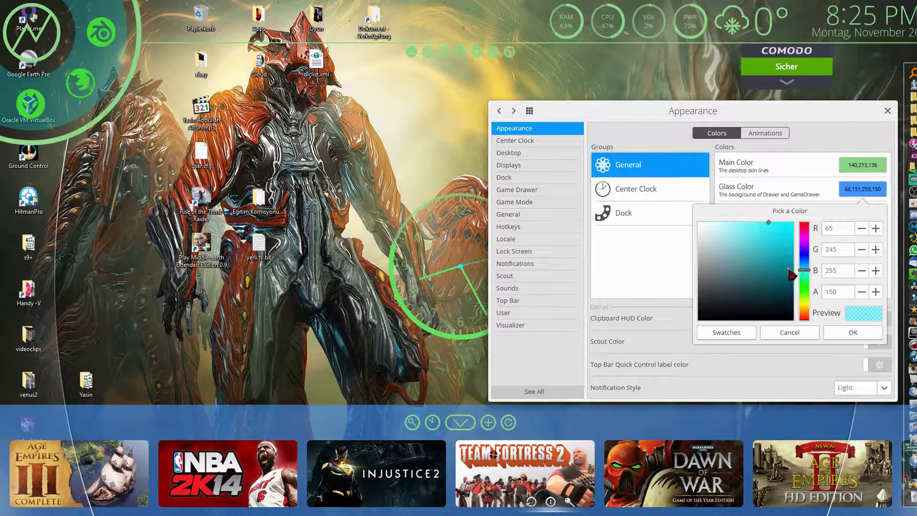
click(786, 266)
click(851, 335)
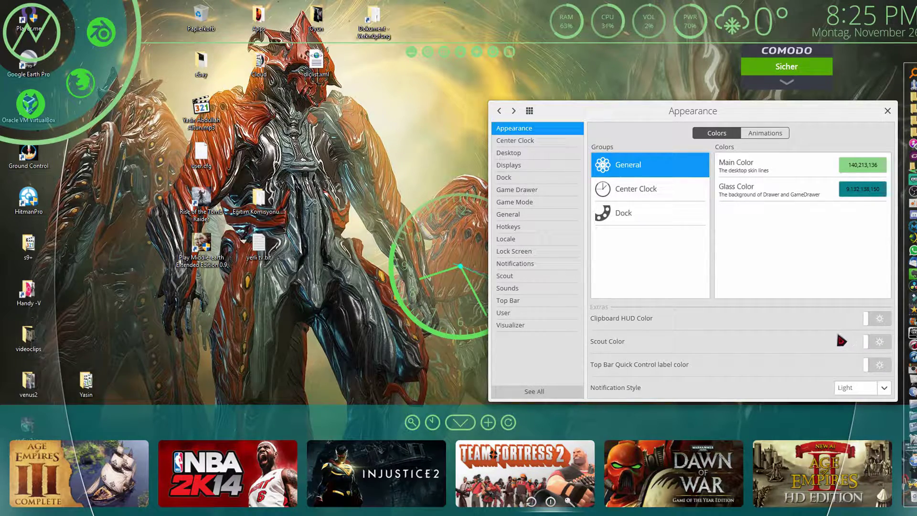
click(858, 196)
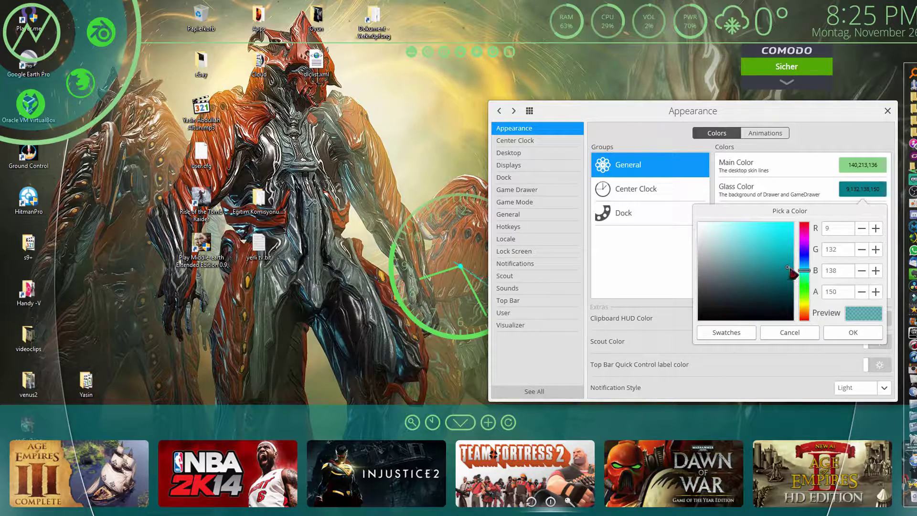
drag(791, 272, 790, 243)
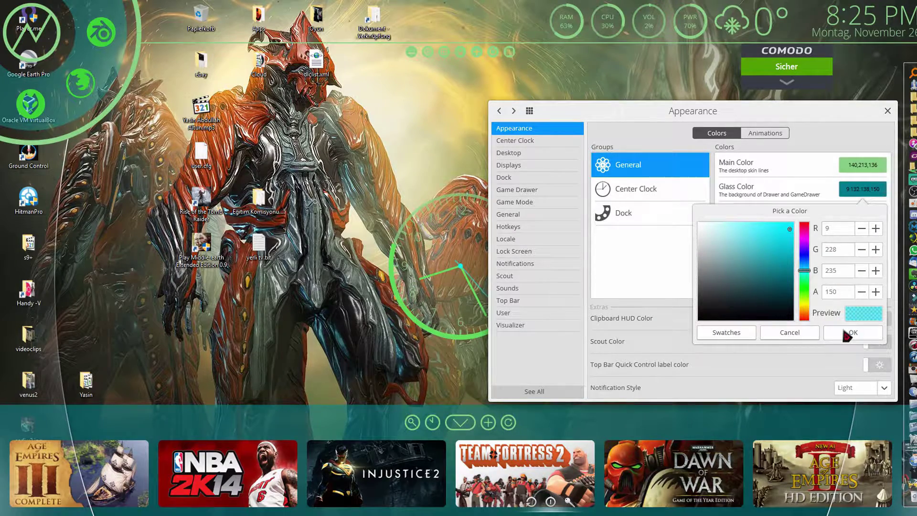
click(846, 333)
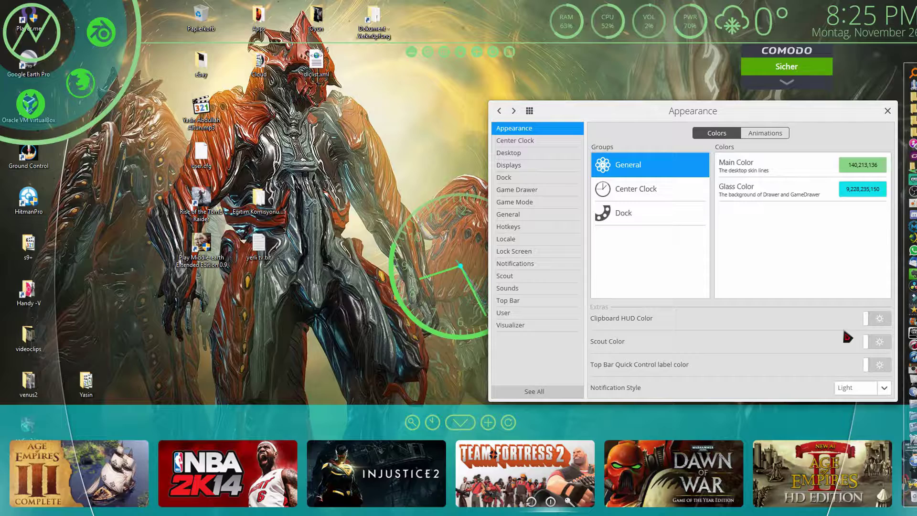
Set the General group's Glass Color to a muted dark teal, 40,98,99,150
click(859, 189)
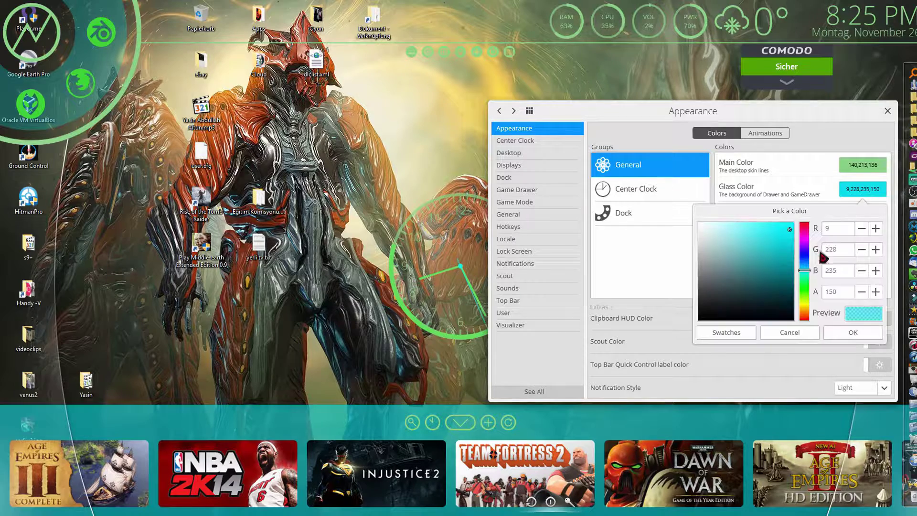
click(783, 287)
drag(775, 285, 764, 285)
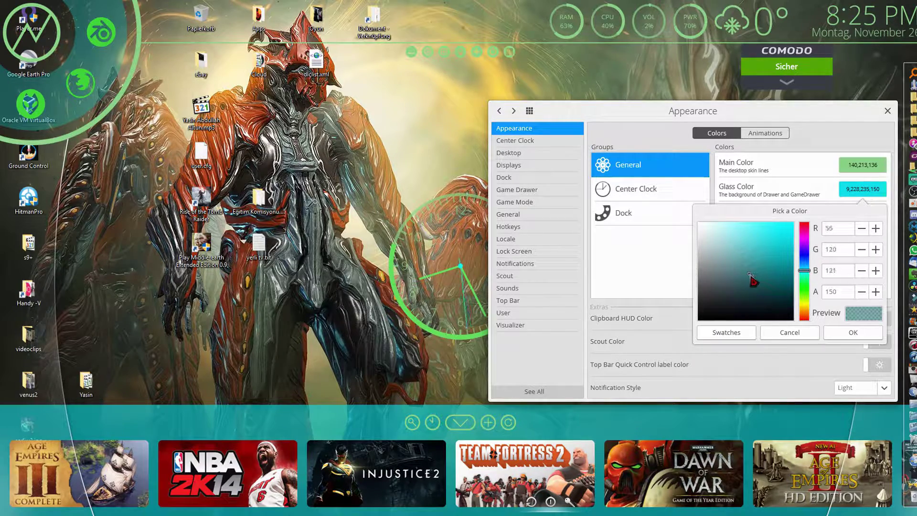
click(849, 333)
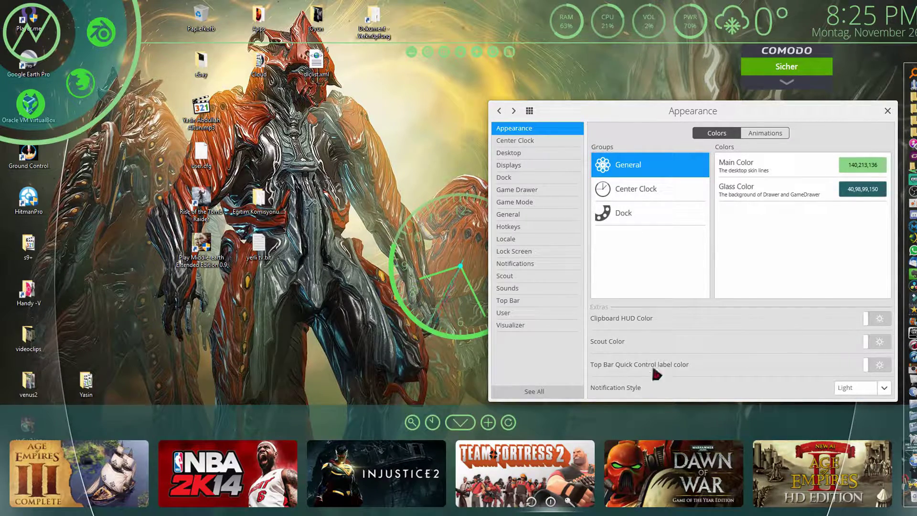
Close and reopen the game drawer to inspect its background, close it again, and briefly view the app drawer
click(470, 427)
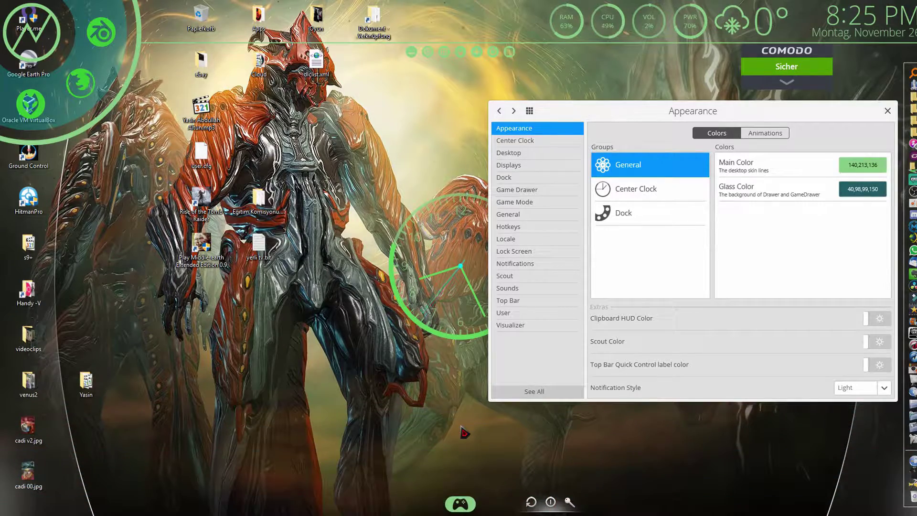
click(463, 504)
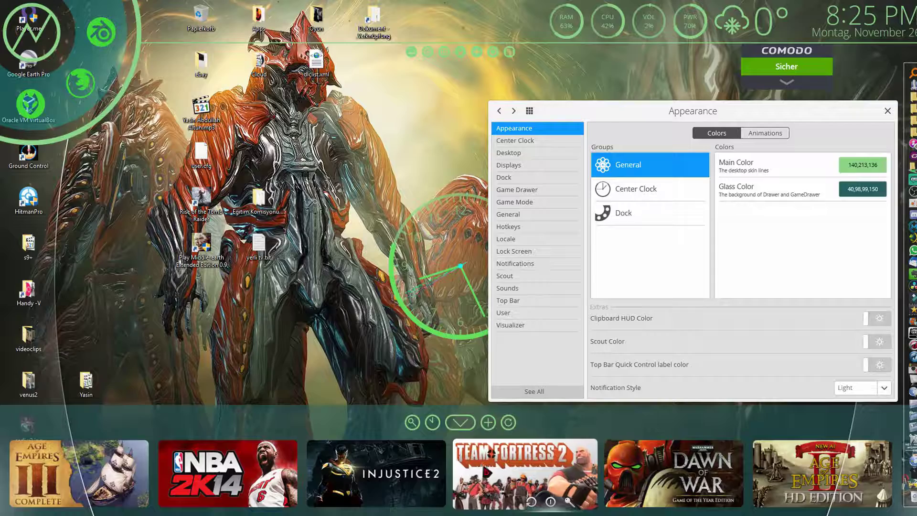
scroll(486, 470, down, 1)
scroll(486, 471, up, 1)
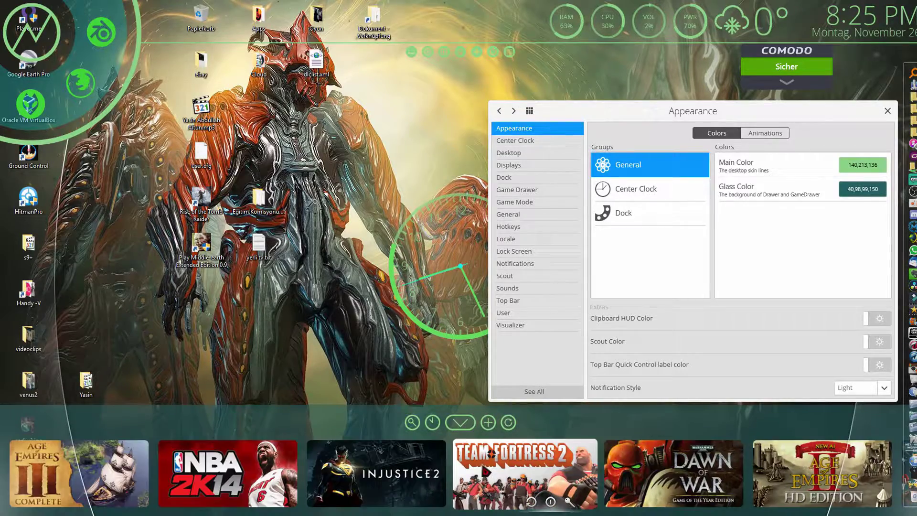
click(463, 427)
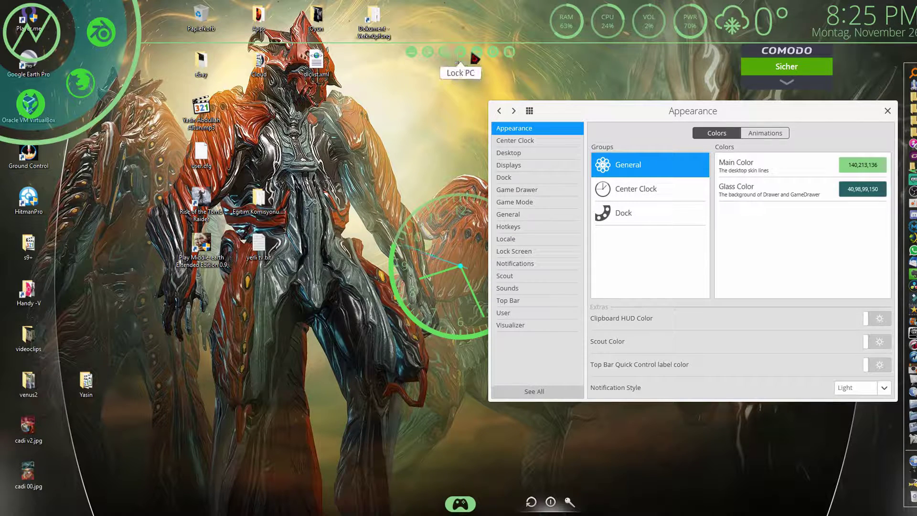
click(509, 52)
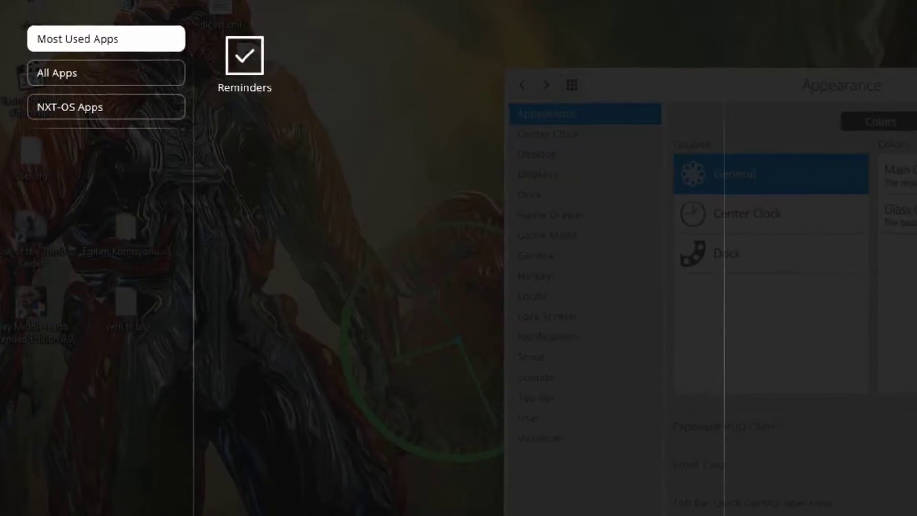
key(Escape)
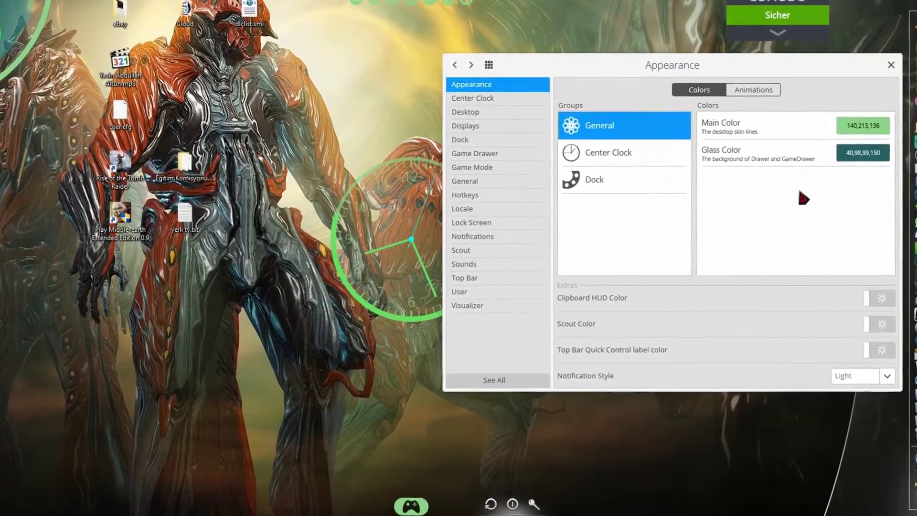
Set the Center Clock group's Main Color to light orange 230,156,119
click(599, 150)
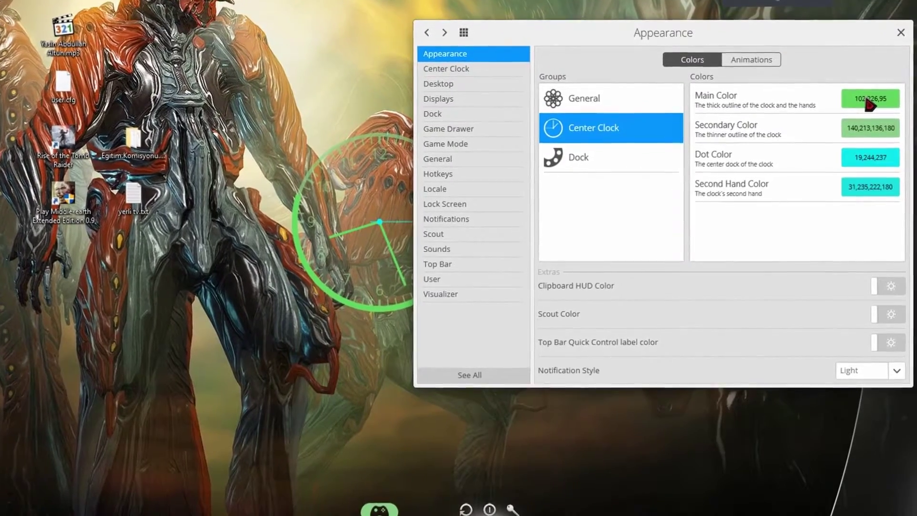
click(867, 112)
click(714, 153)
click(859, 272)
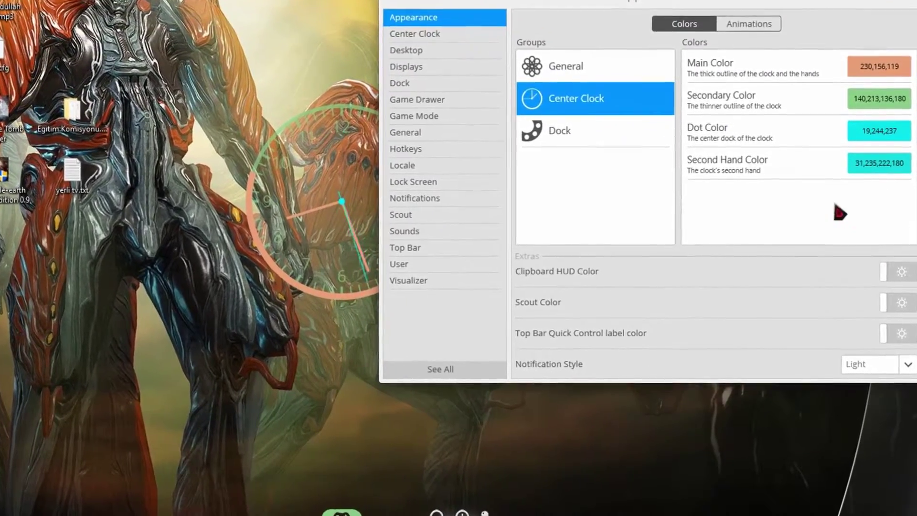
Set the Center Clock's Secondary Color to light red 230,119,119,180
click(876, 110)
click(669, 191)
click(867, 288)
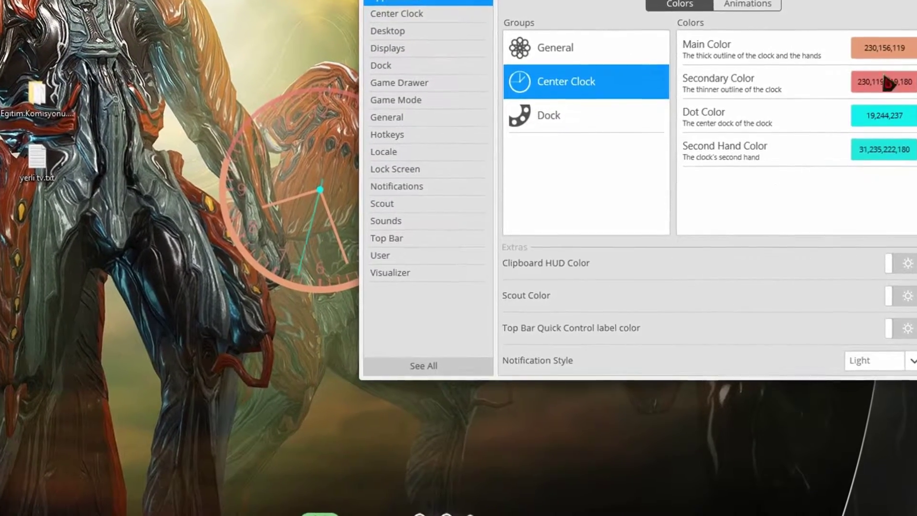
Set the Center Clock's Secondary Color to strong dark red 191,0,0,180
click(881, 94)
click(870, 283)
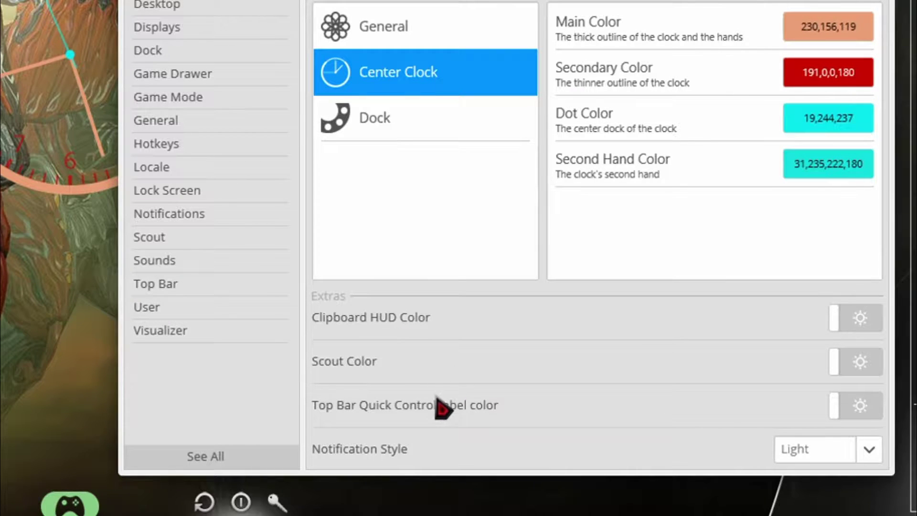
Switch the Top Bar Quick Control label color to dark and back to light, and look through the Notification Style choices
click(852, 408)
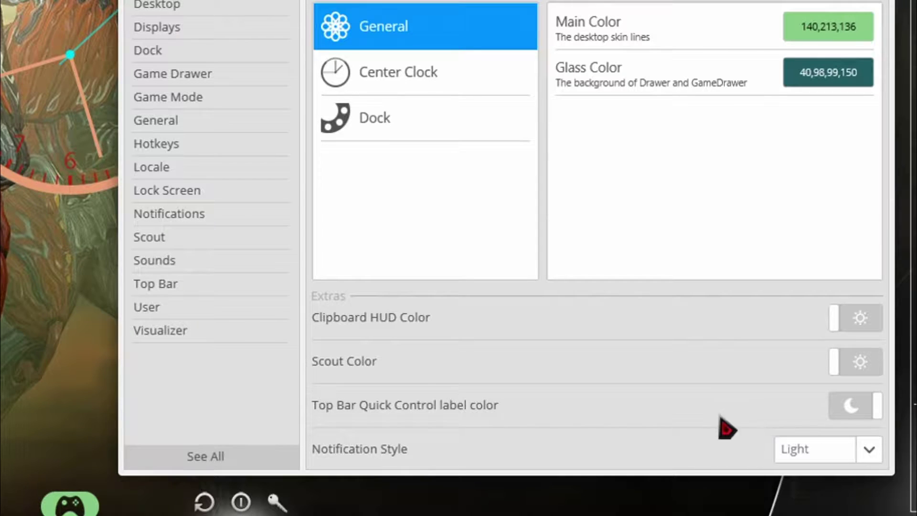
click(850, 417)
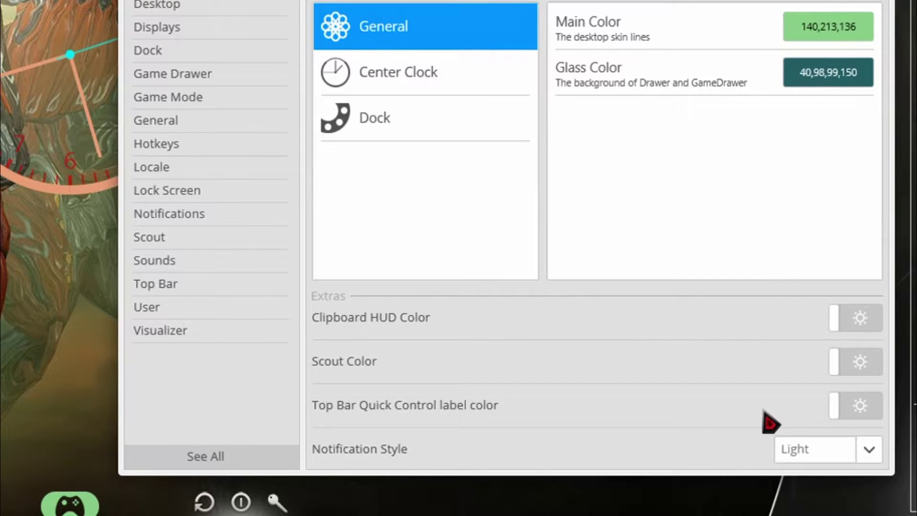
click(873, 455)
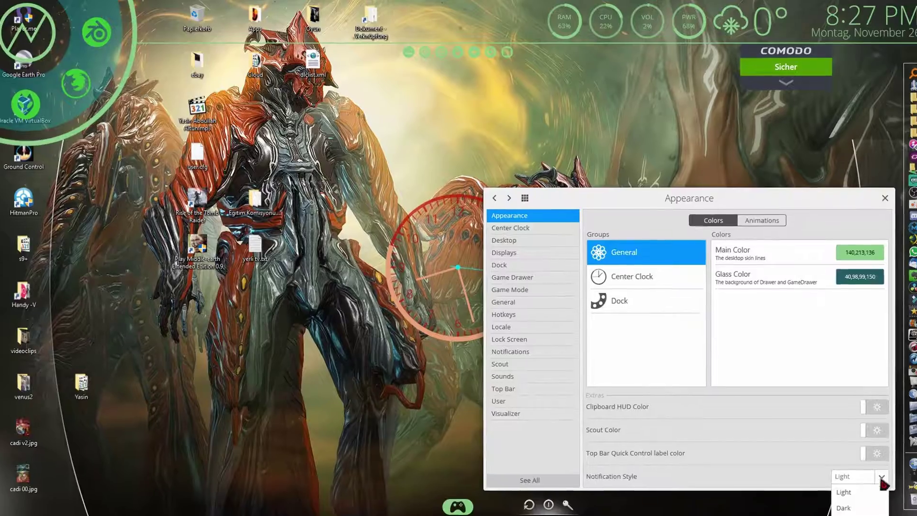
click(802, 508)
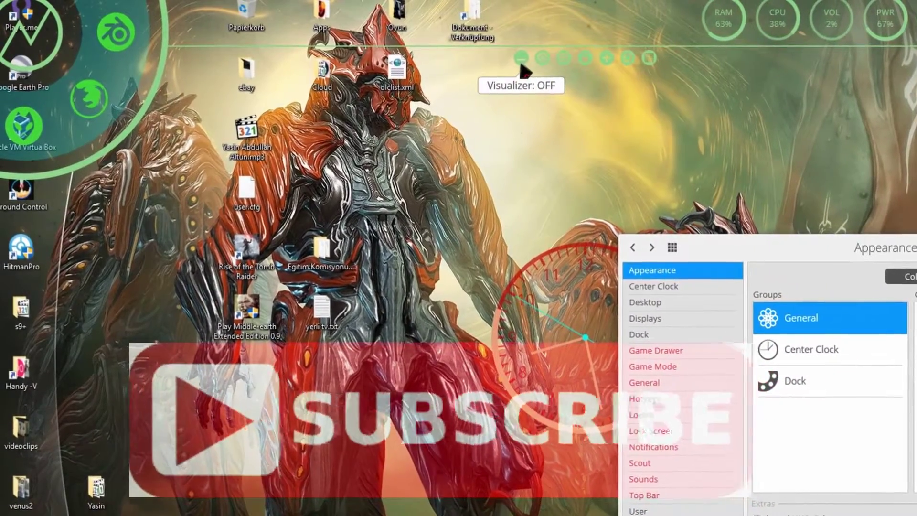
Cycle the visualizer through its Auto, On and Off modes, and briefly view the Overlay Widgets
click(514, 57)
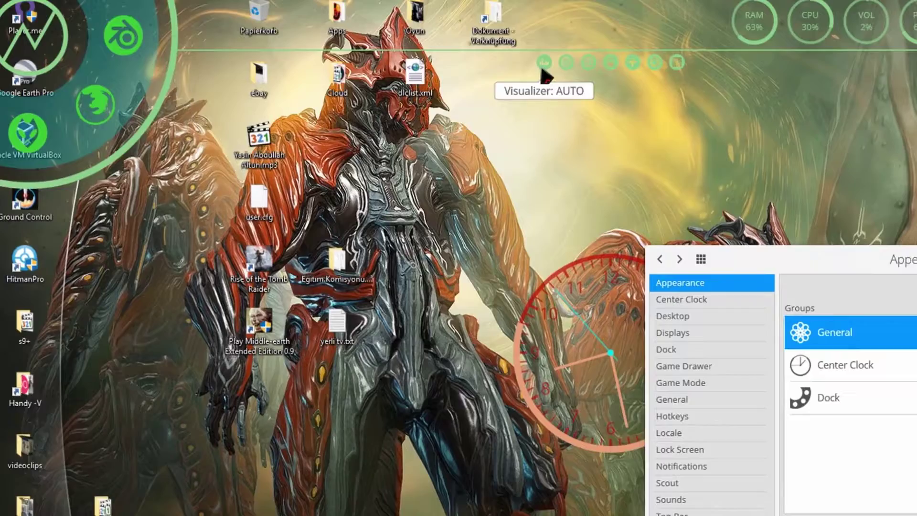
click(543, 65)
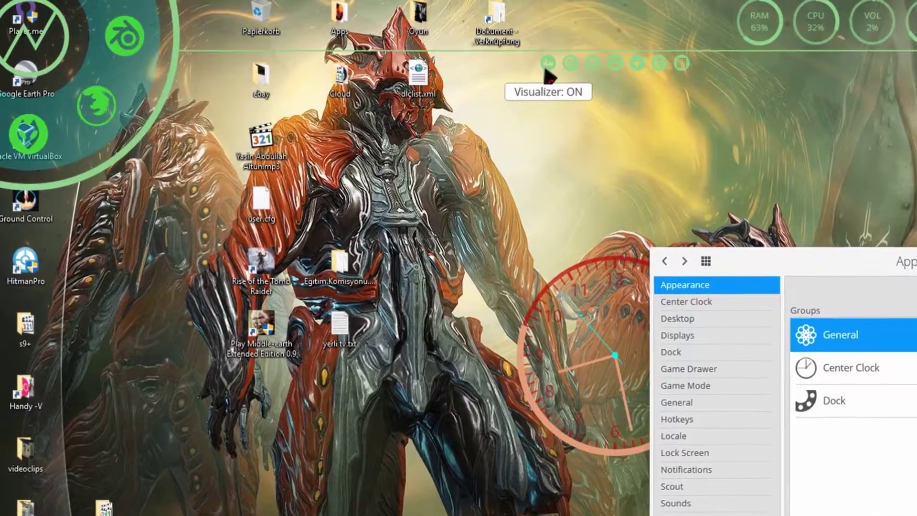
click(543, 64)
click(543, 64)
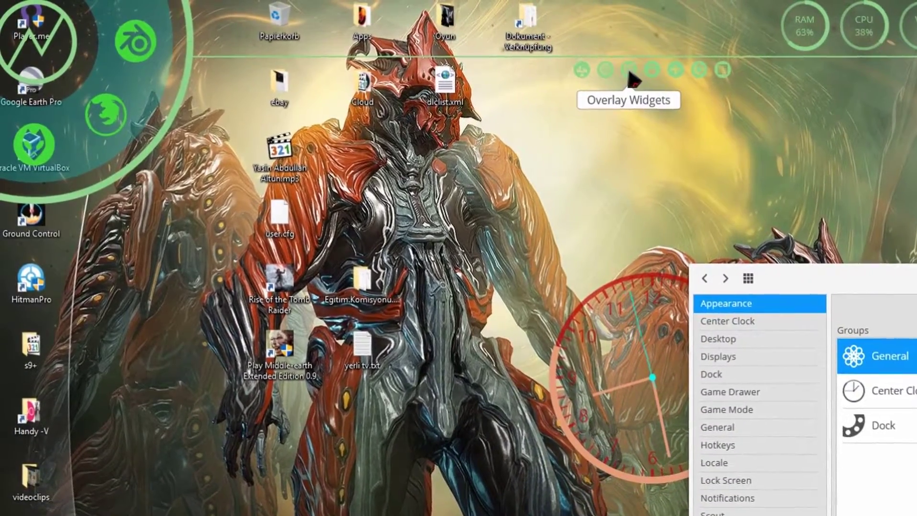
click(627, 72)
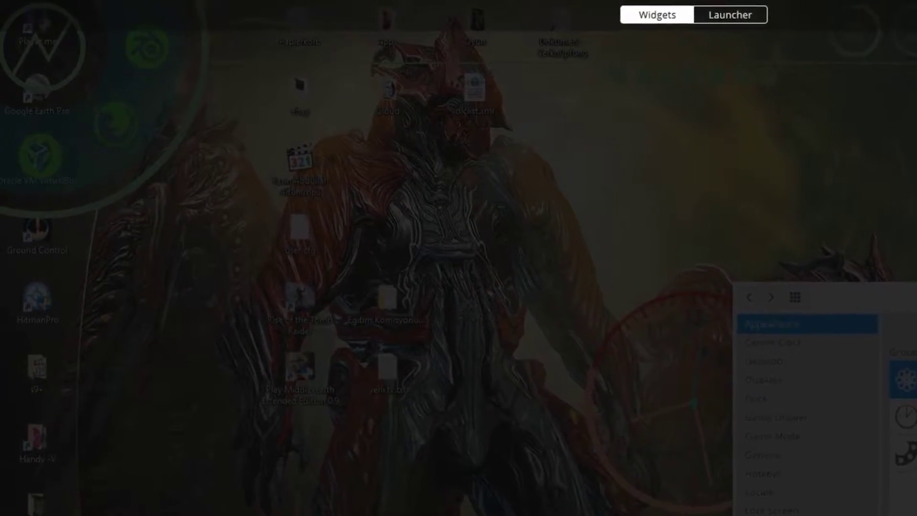
key(Escape)
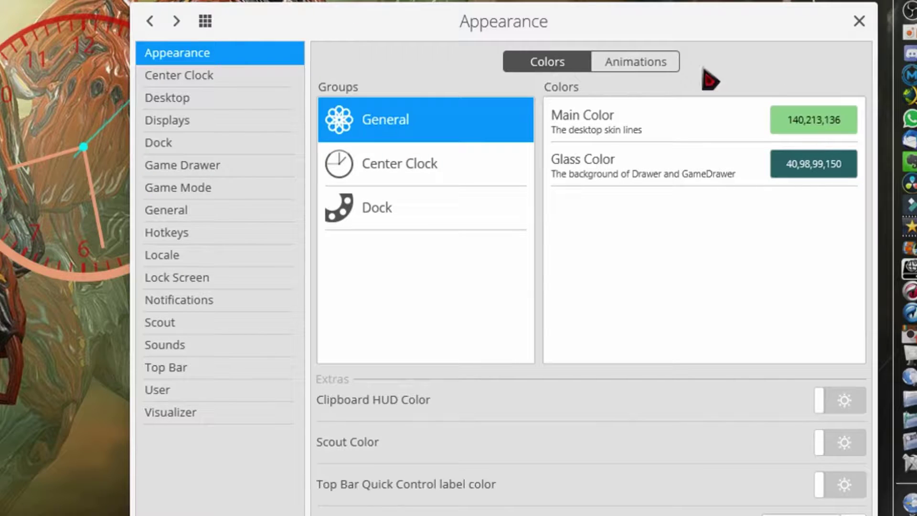
Review the Game Mode settings and the Game Drawer's General, Games and Advanced settings, and close the settings window
click(189, 190)
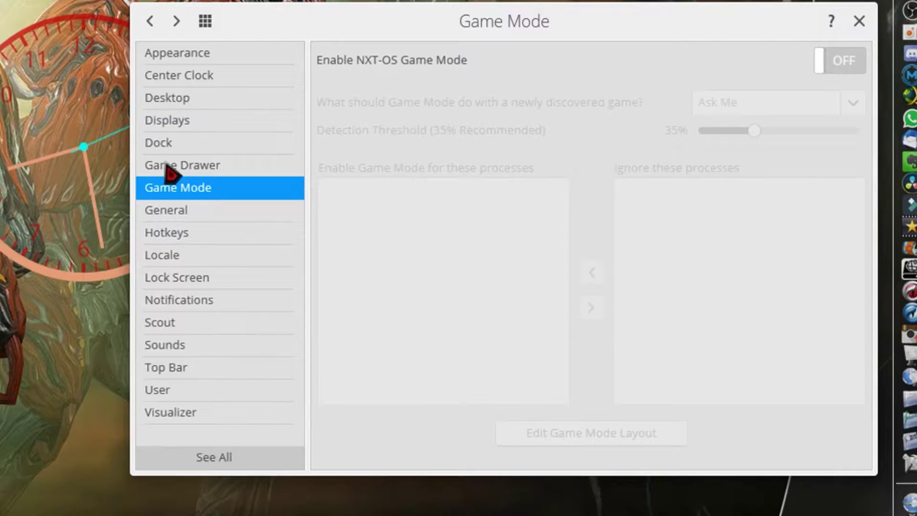
click(169, 167)
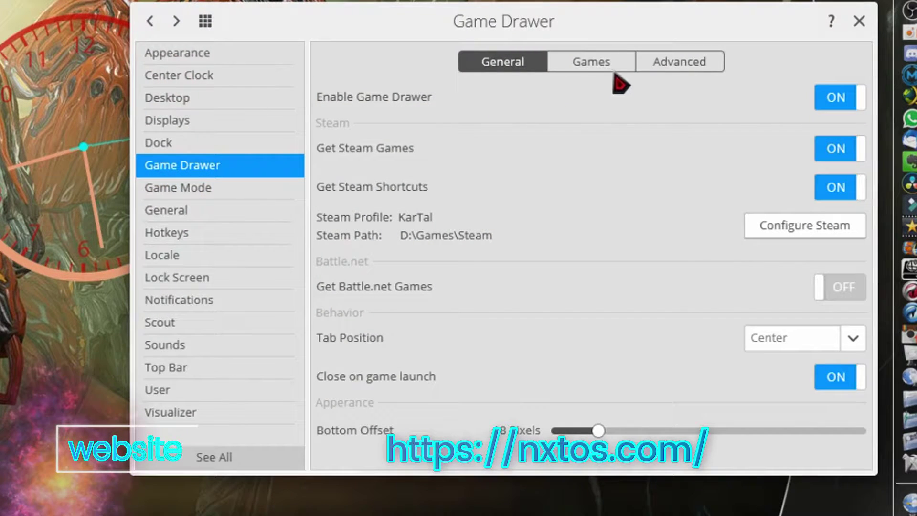
click(593, 70)
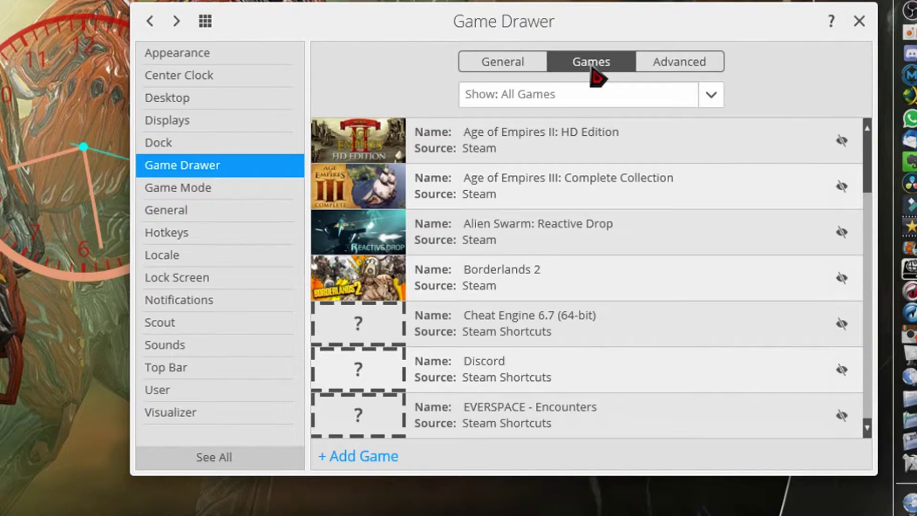
click(682, 67)
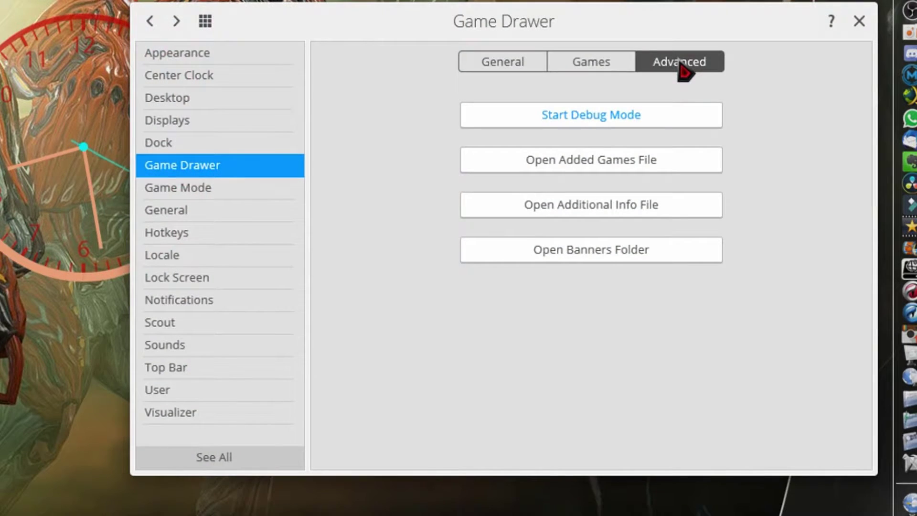
click(860, 23)
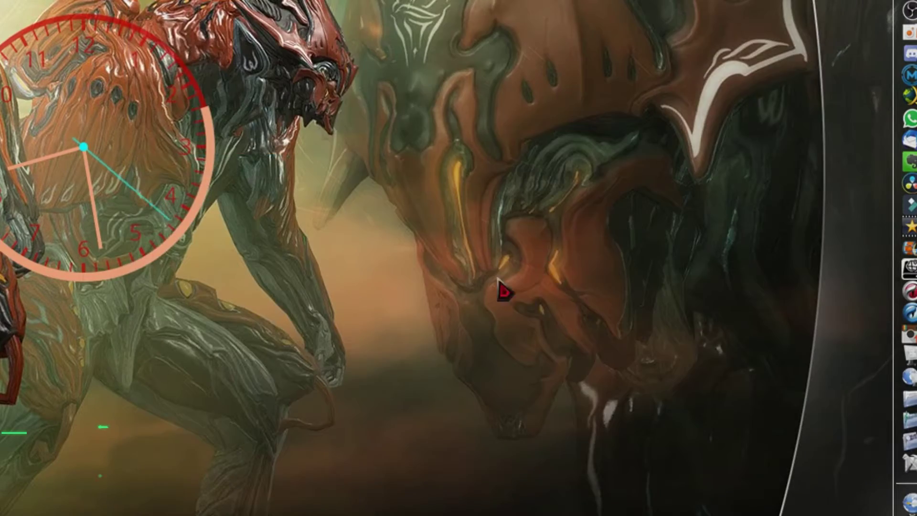